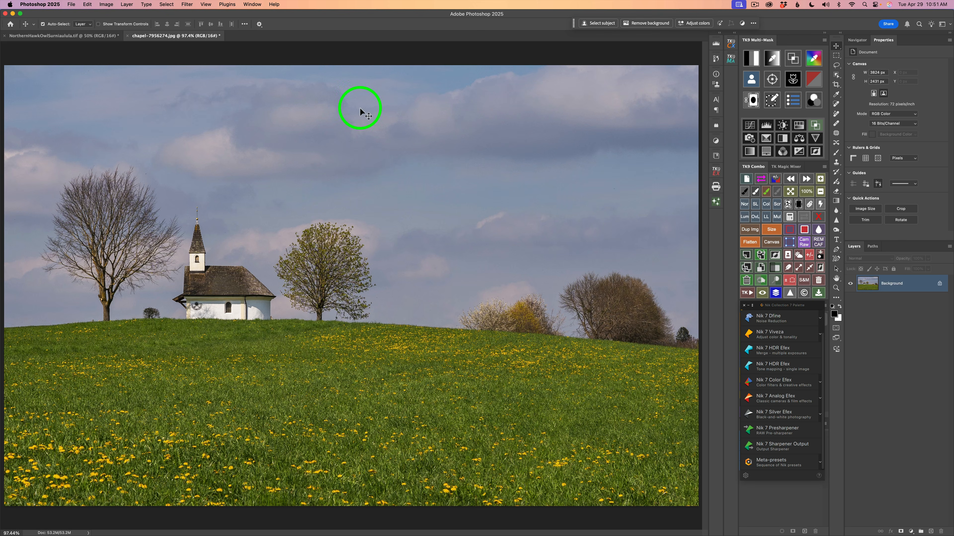
{"action": "left_click", "coordinate": [70, 5]}
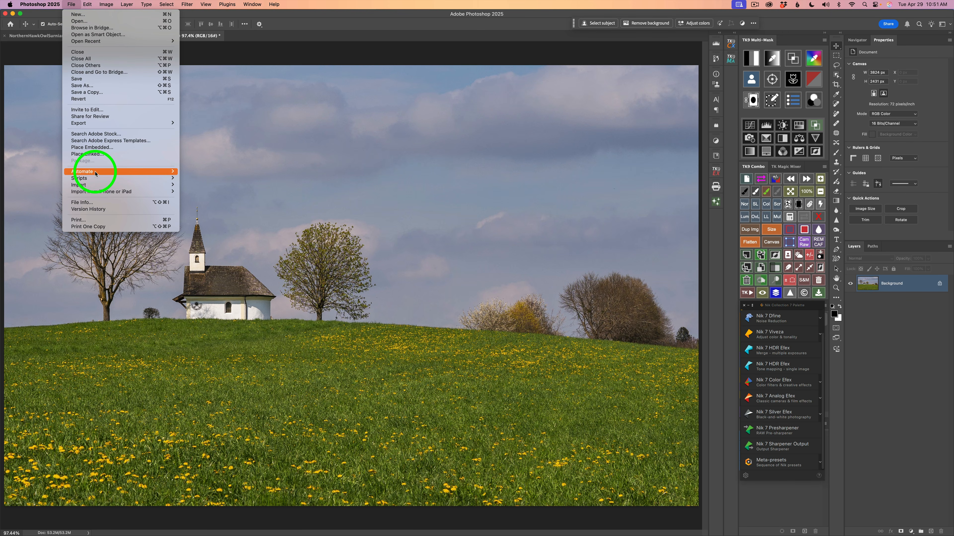
{"action": "mouse_move", "coordinate": [94, 171]}
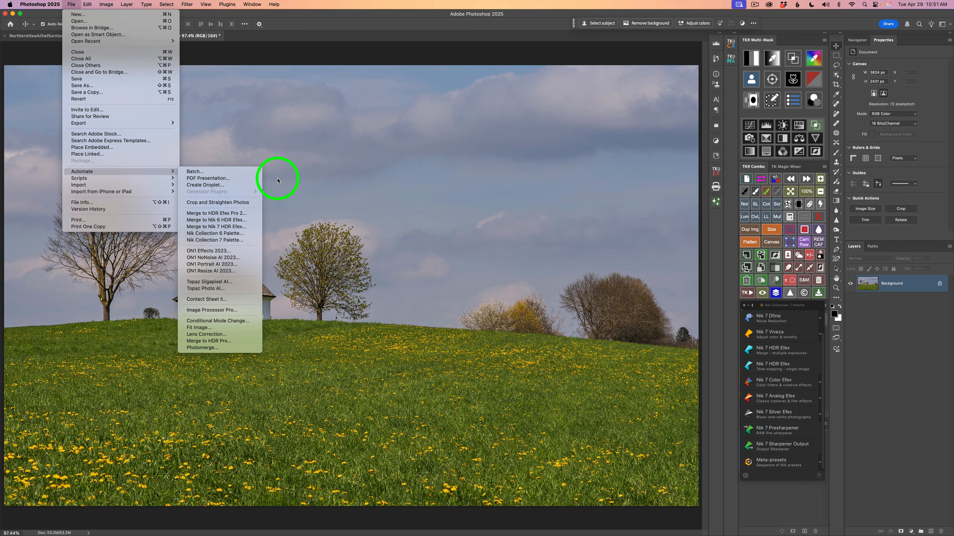
{"action": "left_click", "coordinate": [385, 24]}
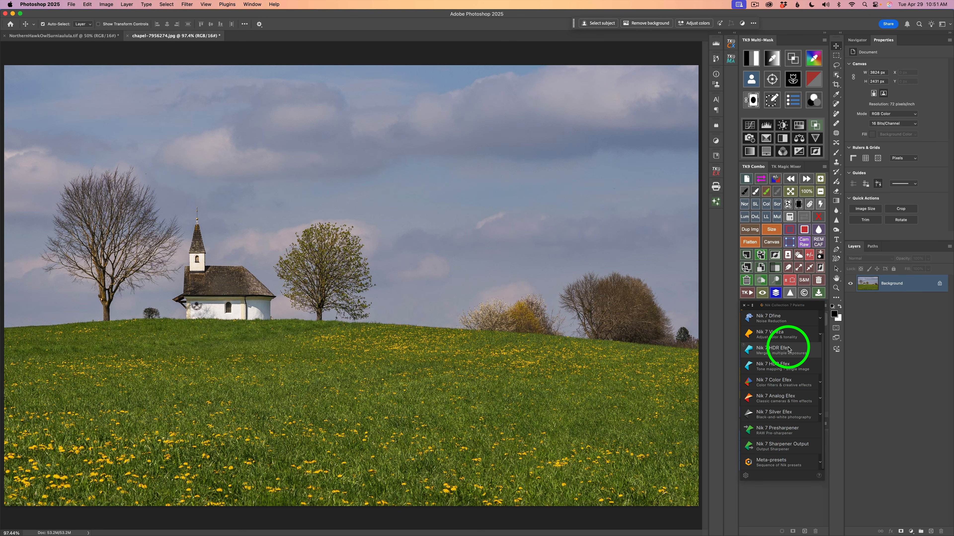
- Open the chapel photo in Nik 7 Color Efex and enable its conversion to a smart object
{"action": "left_click", "coordinate": [790, 386]}
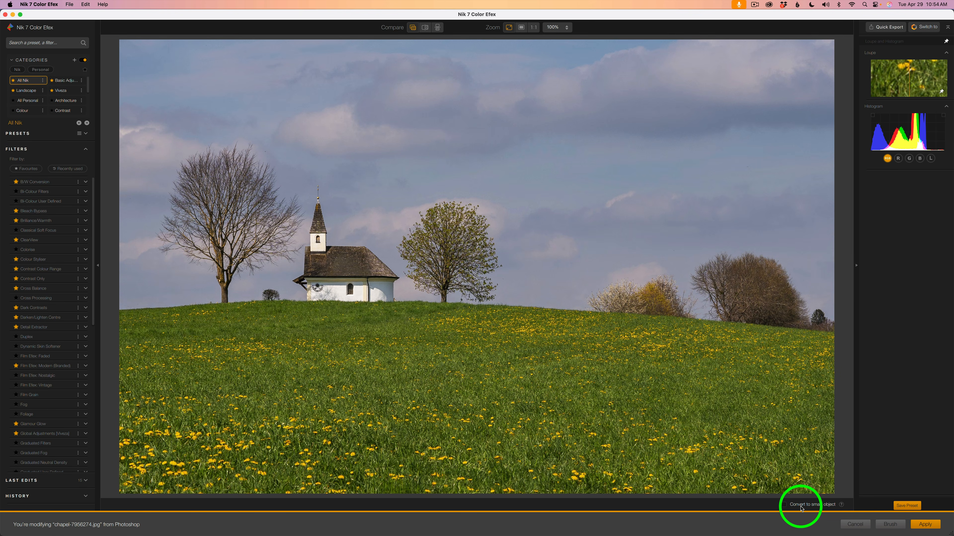
{"action": "left_click", "coordinate": [784, 505]}
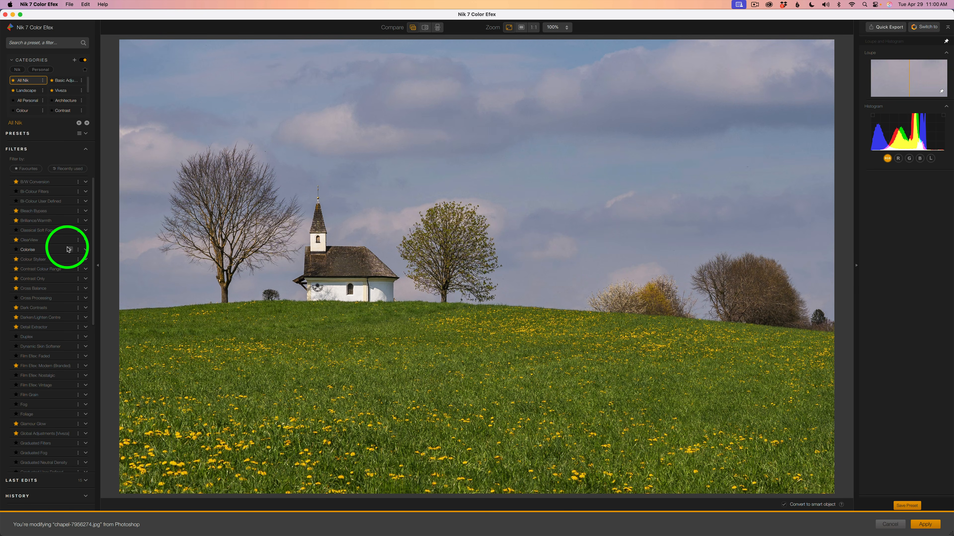
- Search the filters for "curves" and add the Levels & Curves filter to the photo
{"action": "left_click", "coordinate": [27, 44]}
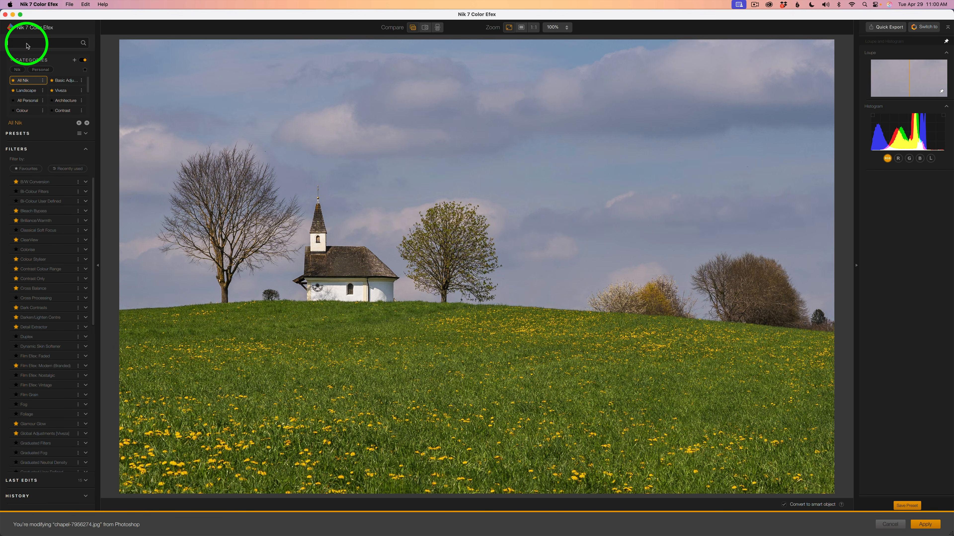
{"action": "type", "text": "curve"}
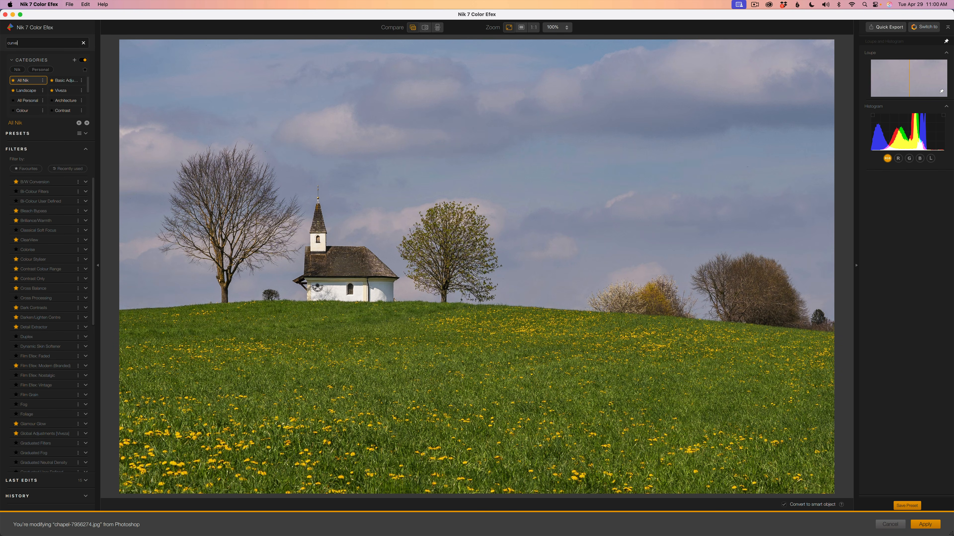
{"action": "type", "text": "s"}
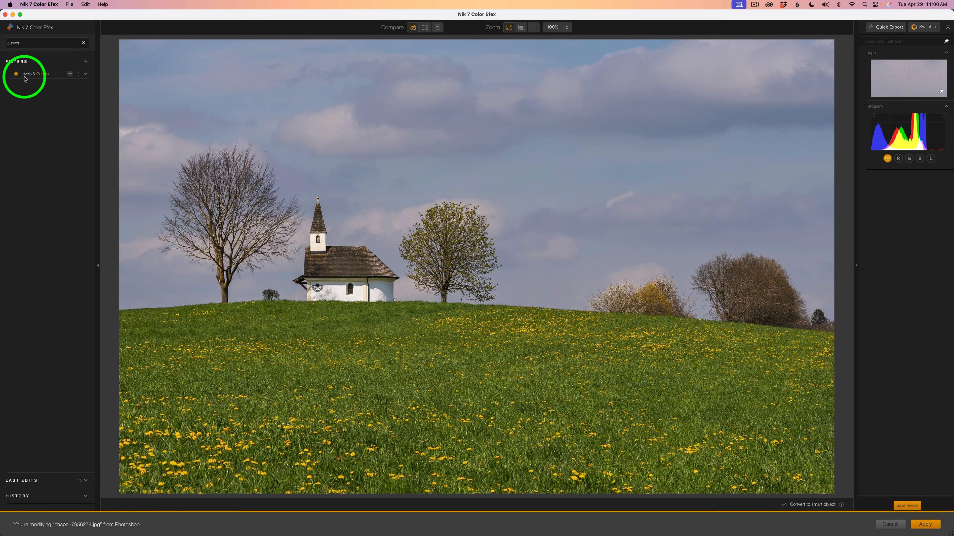
{"action": "left_click", "coordinate": [70, 74]}
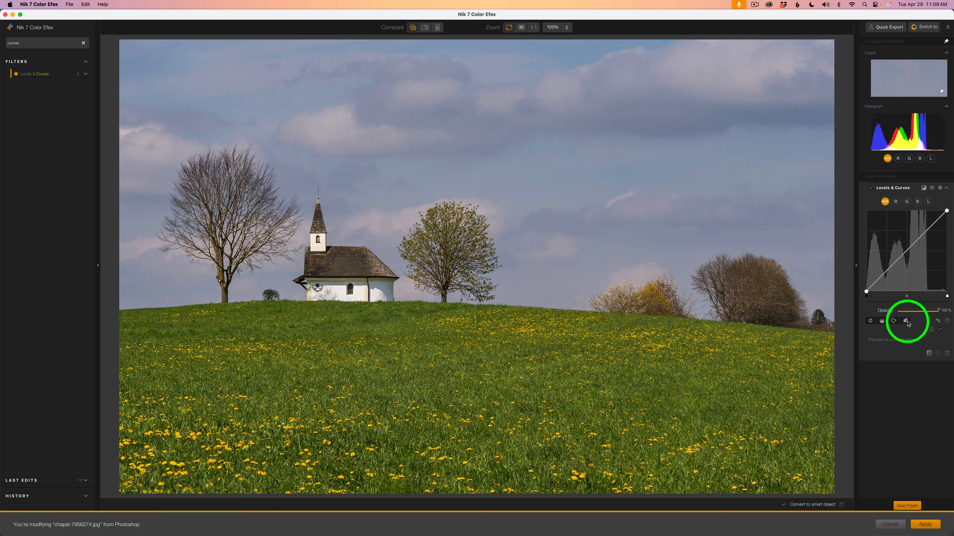
- Add a midtone luminosity mask to Levels & Curves, sampled at the pale bush beside the yellow one, and preview it in black and white
{"action": "left_click", "coordinate": [906, 321]}
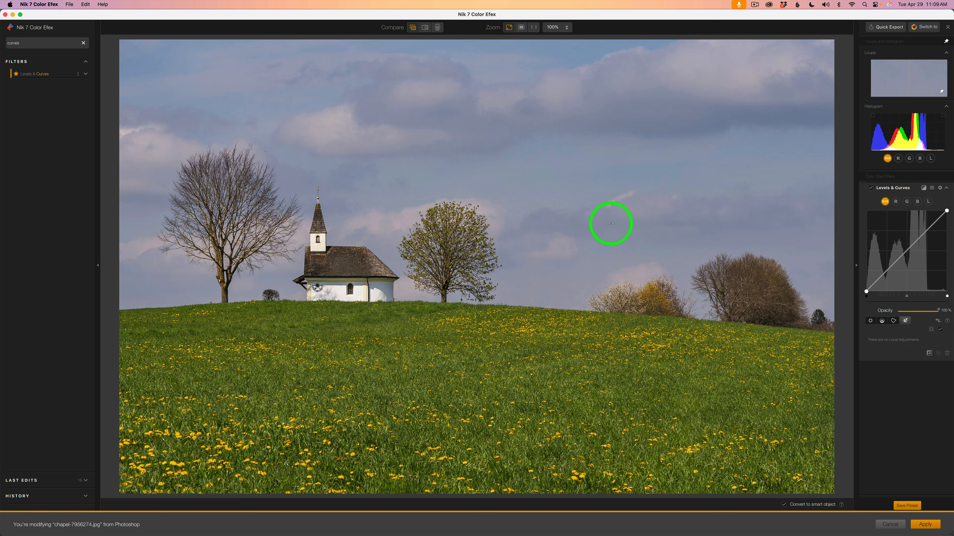
{"action": "left_click", "coordinate": [568, 244]}
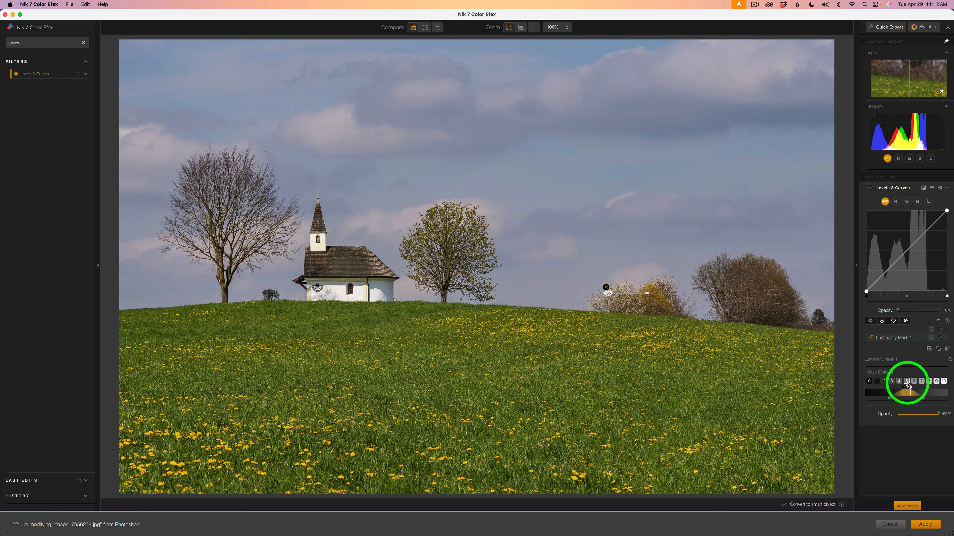
{"action": "left_click_drag", "start_coordinate": [910, 396], "coordinate": [902, 391]}
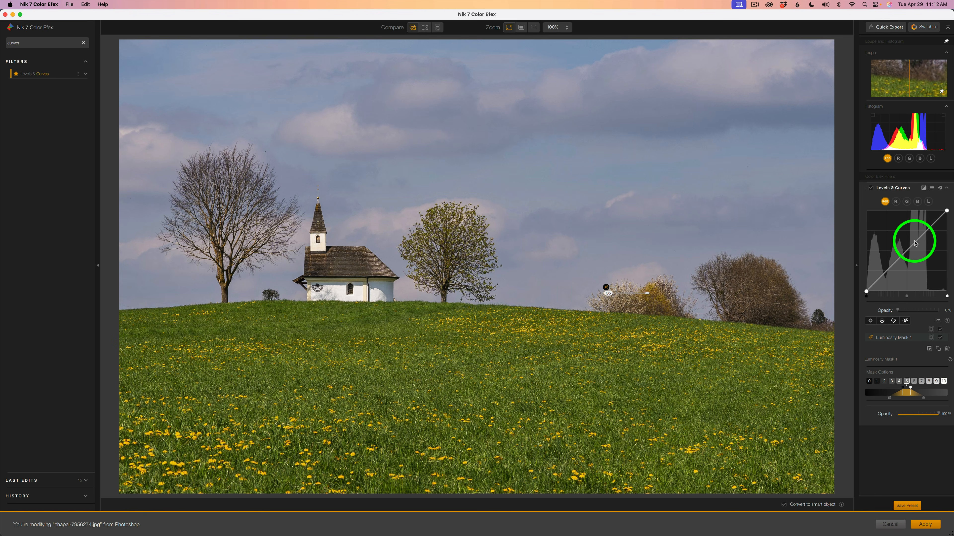
{"action": "left_click", "coordinate": [931, 340]}
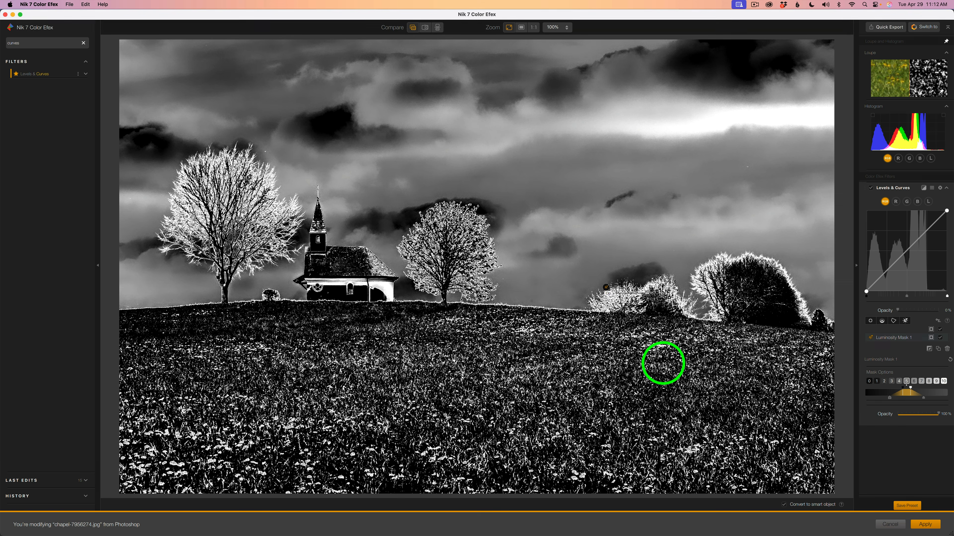
{"action": "left_click", "coordinate": [932, 338]}
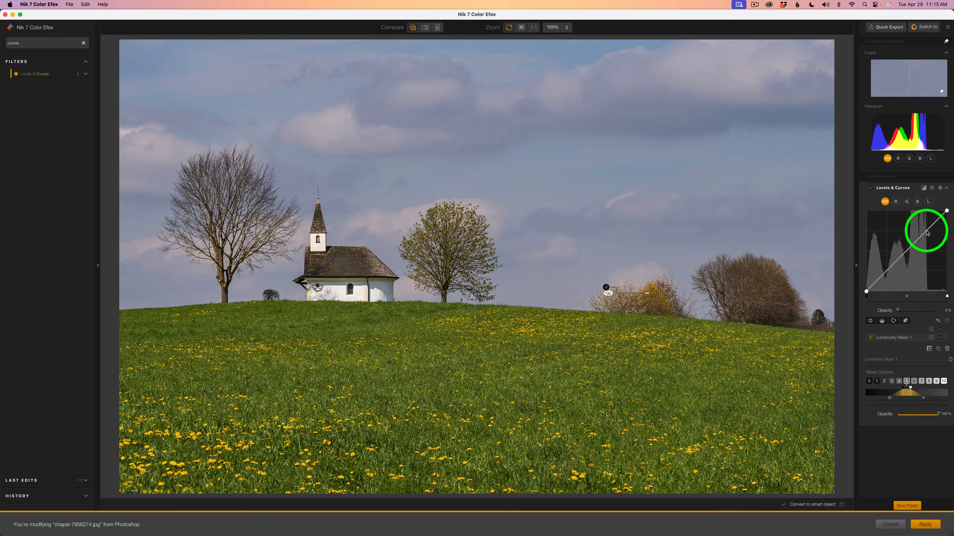
- Shape the RGB curve into an S by raising the highlights and lowering the shadows, and compare the photo with the filter off and on
{"action": "left_click_drag", "start_coordinate": [927, 233], "coordinate": [927, 226]}
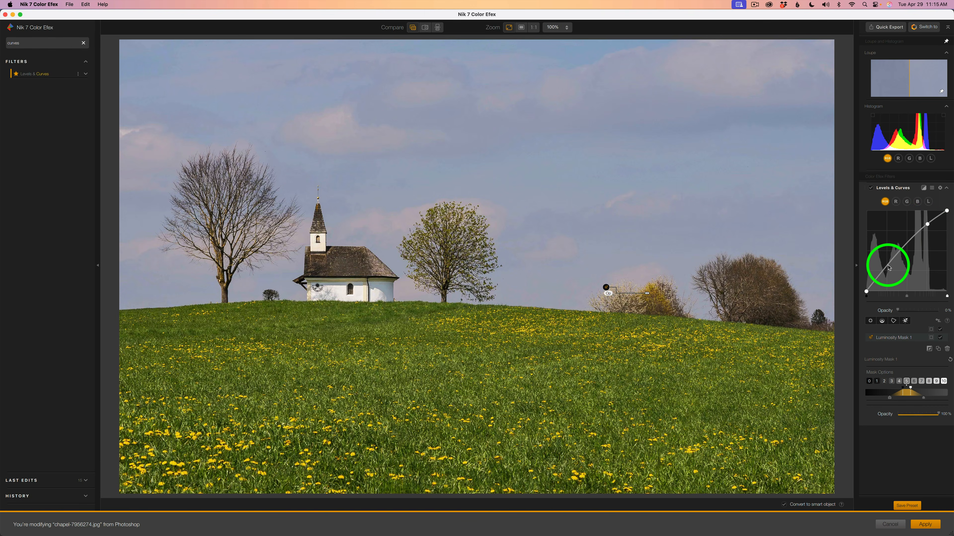
{"action": "left_click_drag", "start_coordinate": [888, 267], "coordinate": [887, 282]}
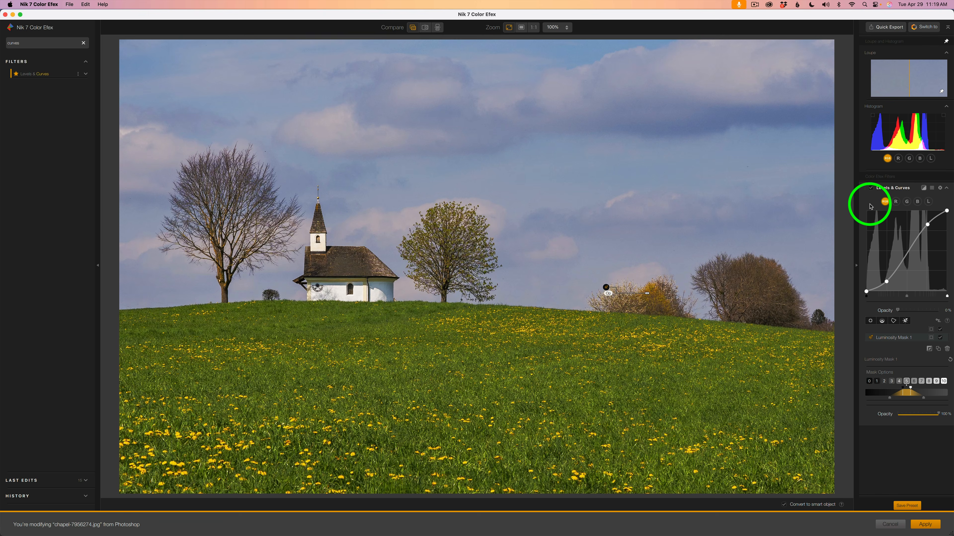
{"action": "left_click", "coordinate": [871, 189]}
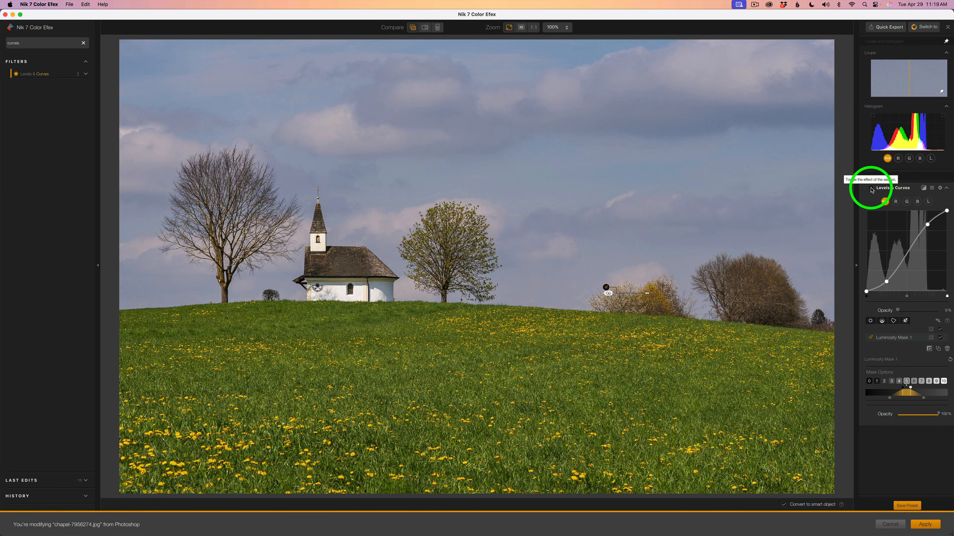
{"action": "left_click", "coordinate": [871, 189]}
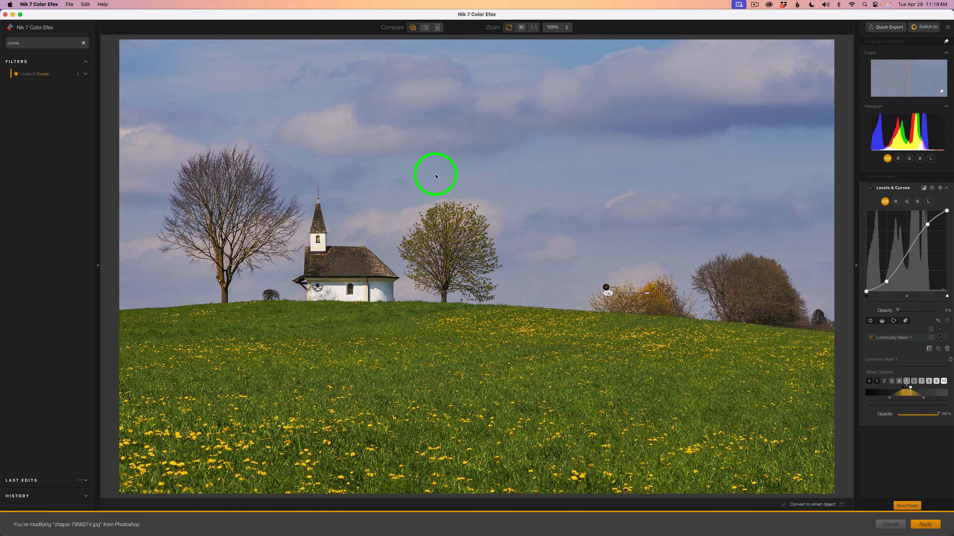
{"action": "left_click", "coordinate": [871, 188]}
{"action": "left_click", "coordinate": [870, 188]}
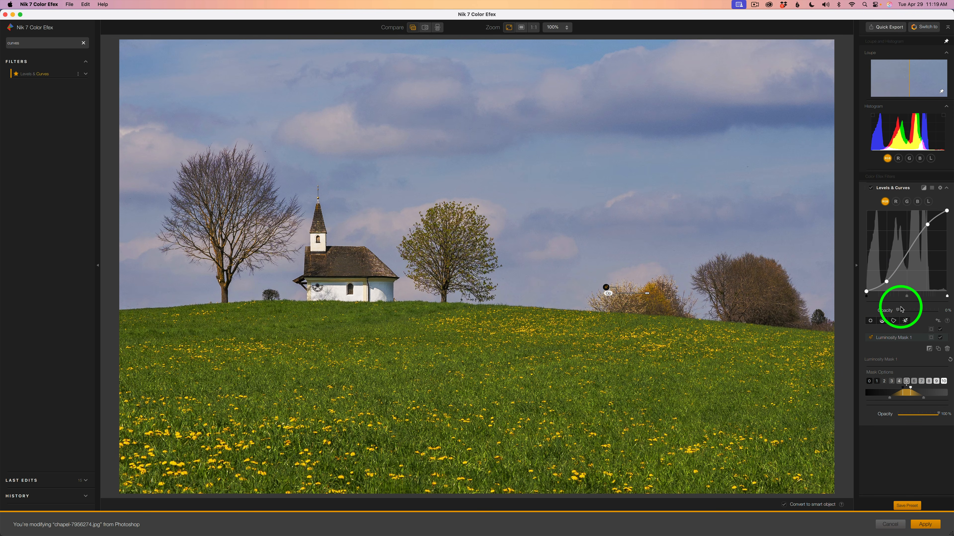
- Try the overall Levels & Curves opacity at 100% and at 21%, and return it to 0%
{"action": "left_click_drag", "start_coordinate": [898, 310], "coordinate": [951, 310]}
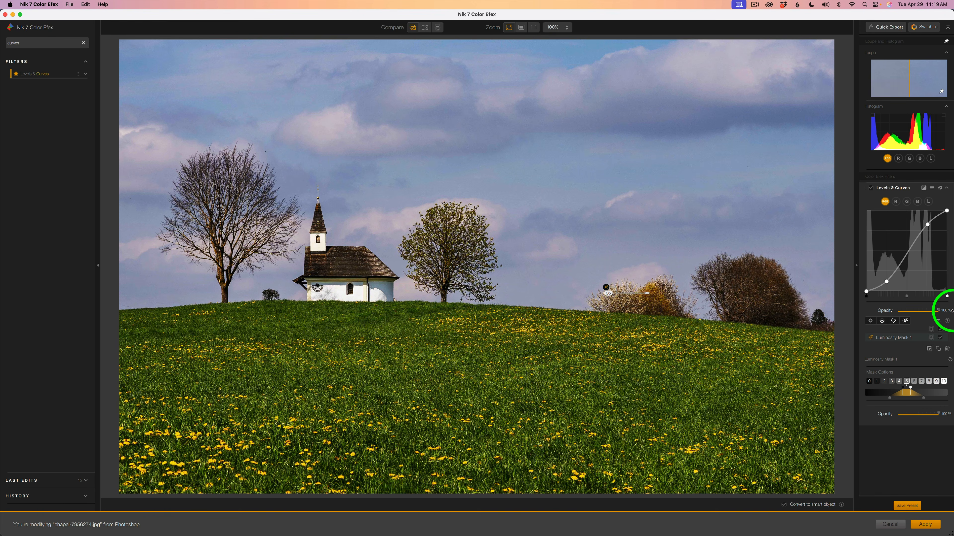
{"action": "left_click_drag", "start_coordinate": [930, 310], "coordinate": [886, 312]}
{"action": "left_click", "coordinate": [885, 315]}
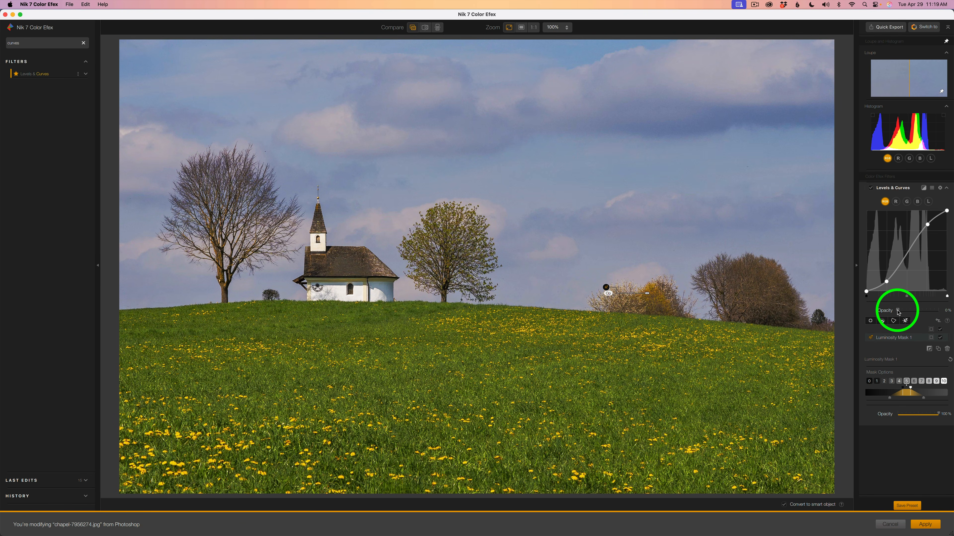
{"action": "left_click_drag", "start_coordinate": [898, 311], "coordinate": [908, 313]}
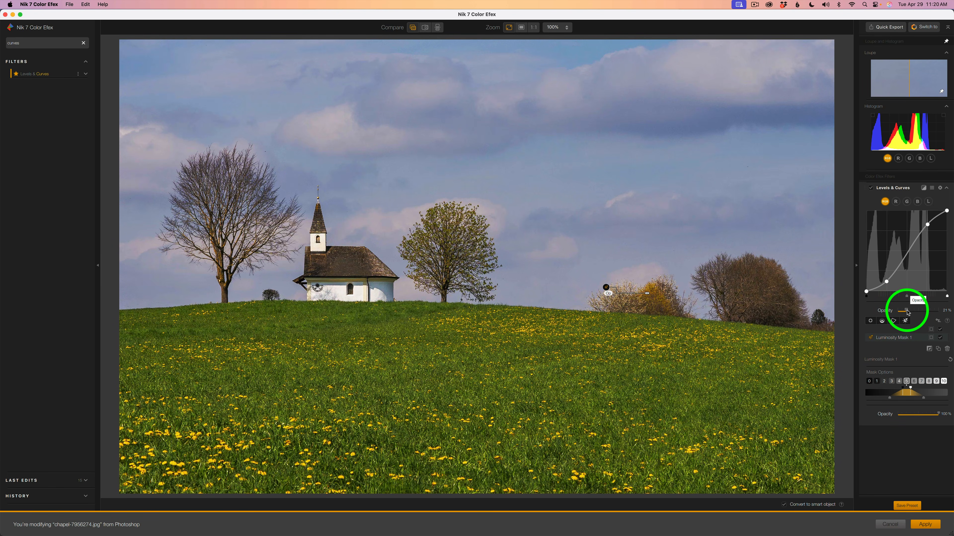
{"action": "left_click_drag", "start_coordinate": [907, 312], "coordinate": [883, 311]}
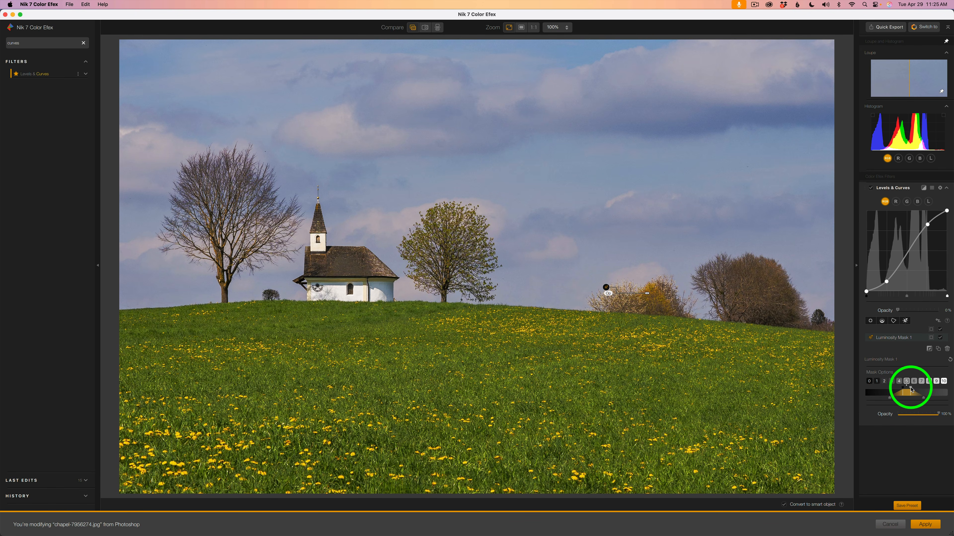
- Widen the luminosity mask's tonal range and its feathering on both the dark and bright sides, and compare the photo with the filter off and on
{"action": "left_click_drag", "start_coordinate": [911, 390], "coordinate": [915, 389]}
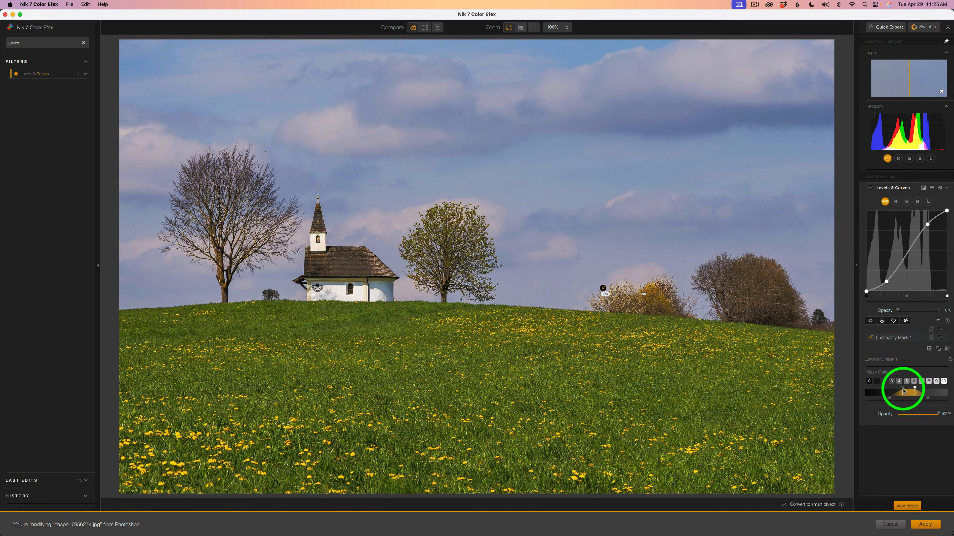
{"action": "left_click_drag", "start_coordinate": [904, 391], "coordinate": [898, 390]}
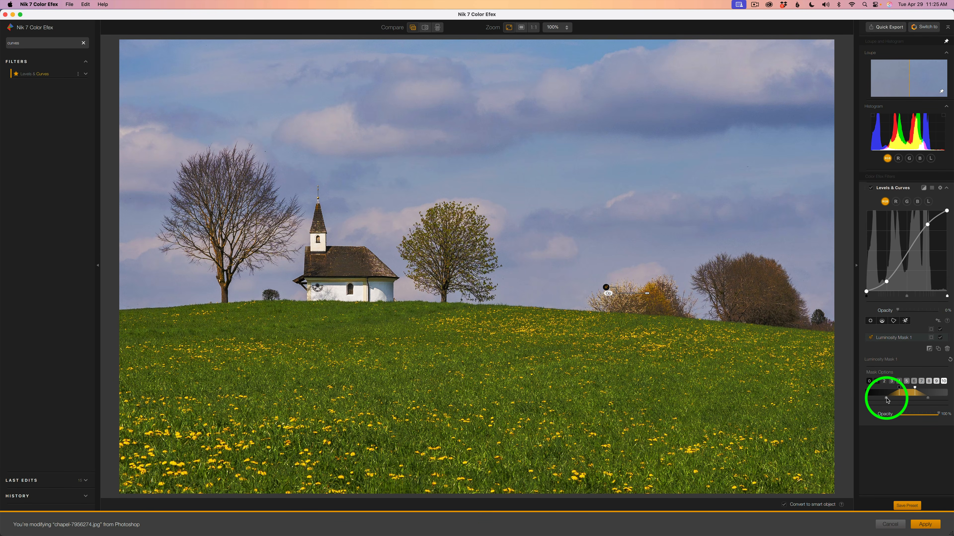
{"action": "left_click_drag", "start_coordinate": [887, 400], "coordinate": [880, 401]}
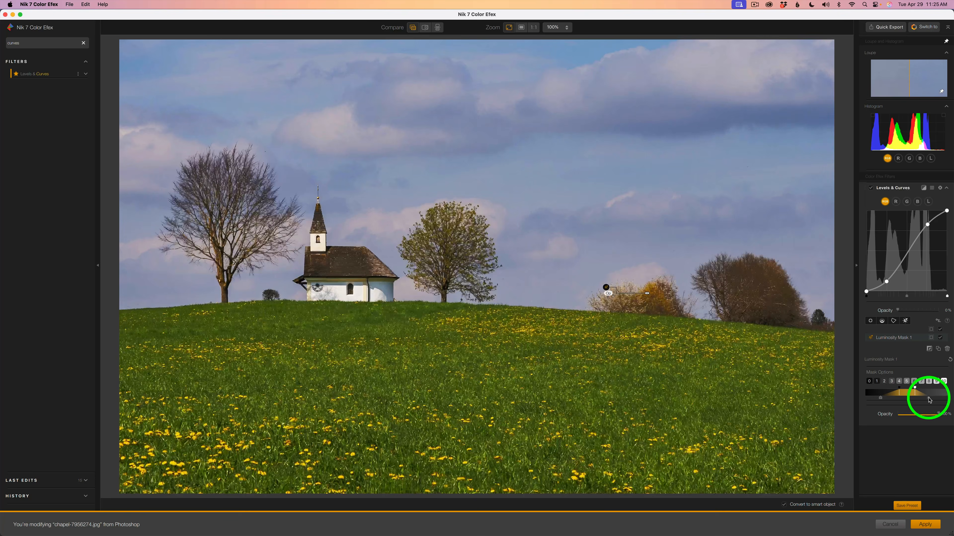
{"action": "left_click_drag", "start_coordinate": [929, 400], "coordinate": [934, 401]}
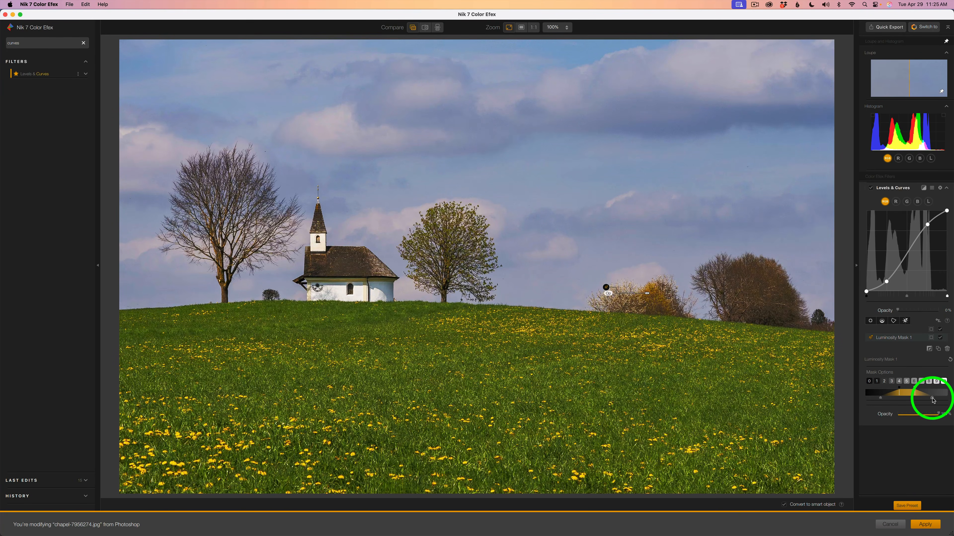
{"action": "left_click_drag", "start_coordinate": [933, 399], "coordinate": [932, 399]}
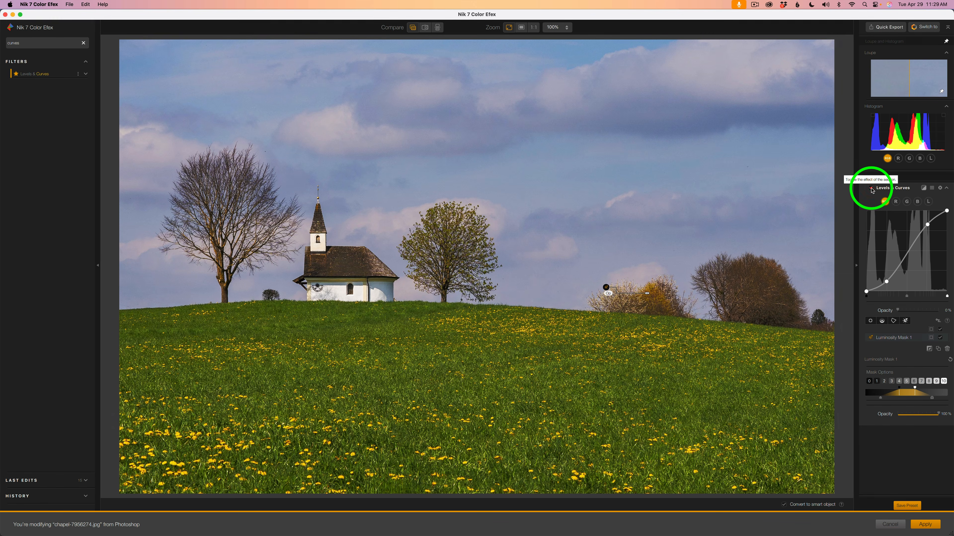
{"action": "left_click", "coordinate": [871, 189]}
{"action": "left_click", "coordinate": [871, 189]}
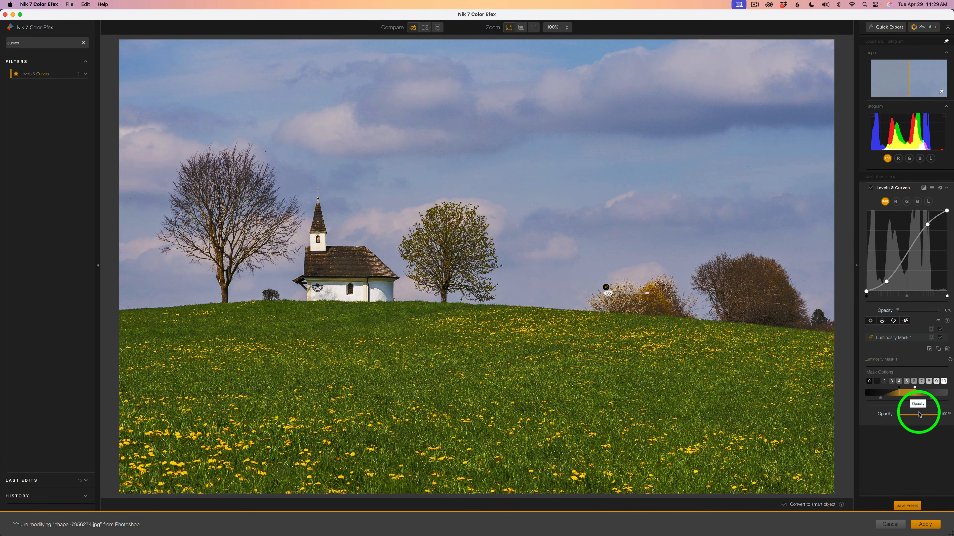
- Set the luminosity mask's opacity to 80% and the overall Levels & Curves opacity to 10%
{"action": "mouse_move", "coordinate": [938, 415]}
{"action": "left_mouse_down"}
{"action": "mouse_move", "coordinate": [895, 414]}
{"action": "mouse_move", "coordinate": [929, 418]}
{"action": "left_mouse_up"}
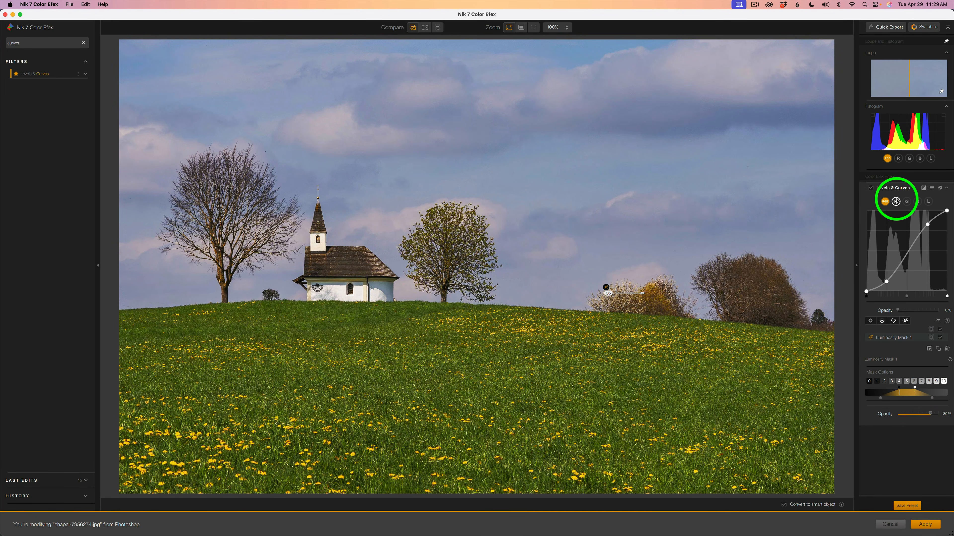
{"action": "left_click", "coordinate": [871, 189]}
{"action": "left_click", "coordinate": [871, 188]}
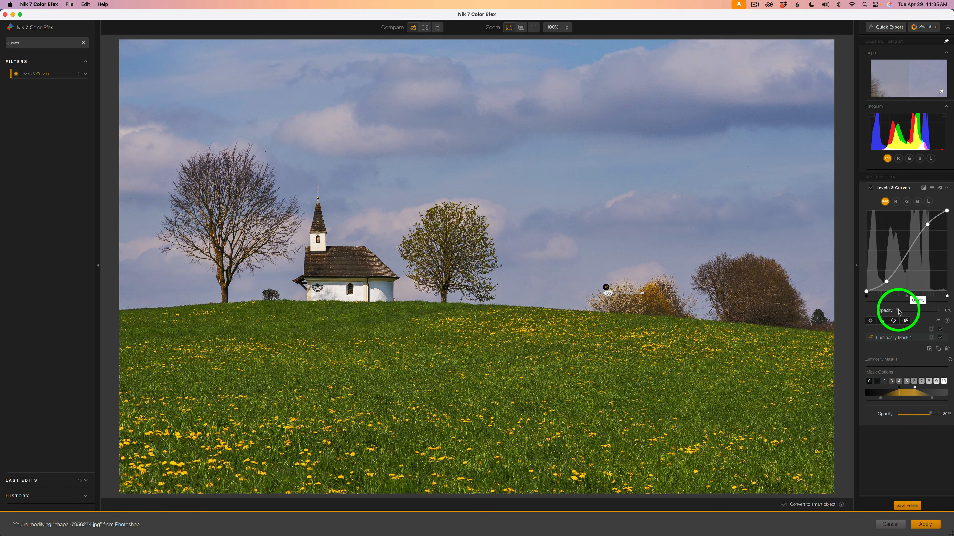
{"action": "left_click_drag", "start_coordinate": [899, 310], "coordinate": [903, 310]}
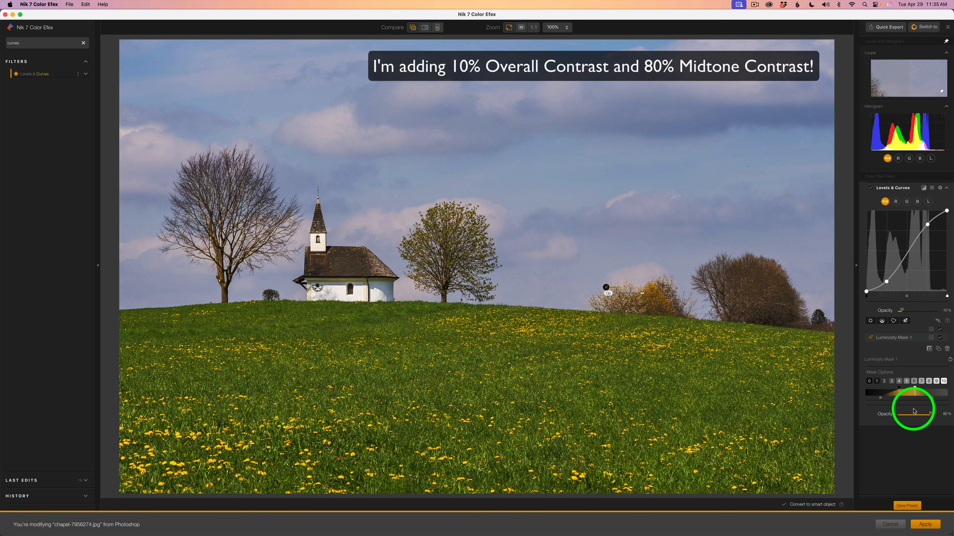
- Compare the photo before and after Levels & Curves by toggling the filter and sweeping a split-view divider across to the large bare tree
{"action": "left_click", "coordinate": [871, 189]}
{"action": "left_click", "coordinate": [870, 189]}
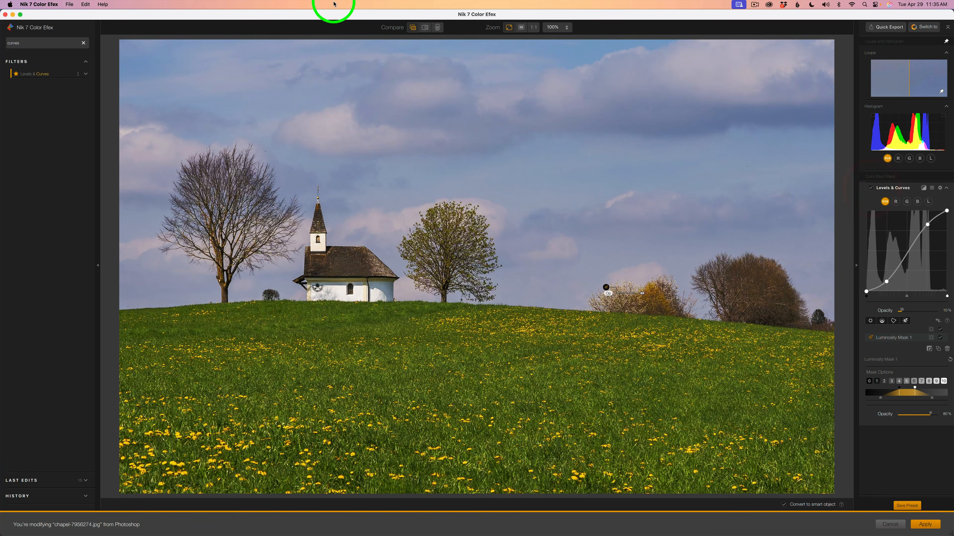
{"action": "left_click", "coordinate": [426, 28]}
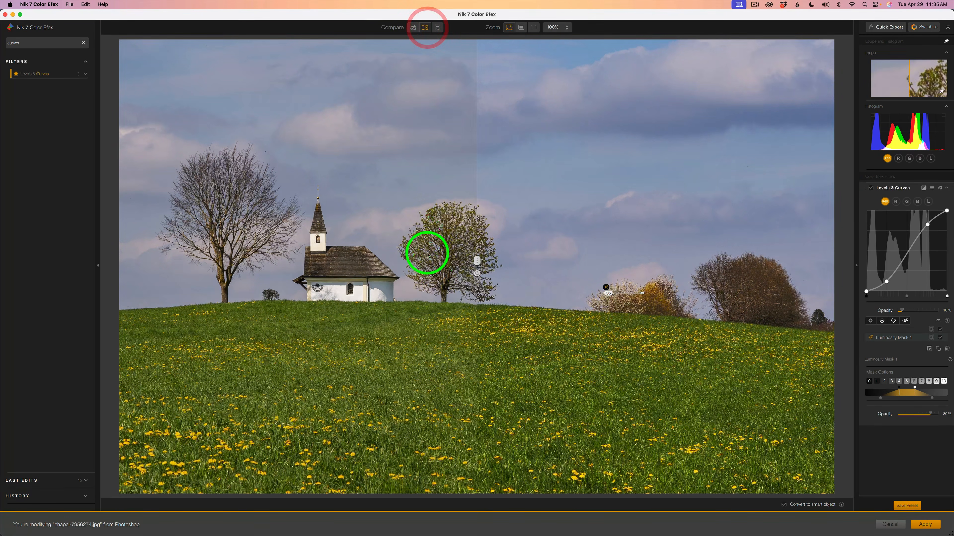
{"action": "left_click_drag", "start_coordinate": [477, 261], "coordinate": [189, 209]}
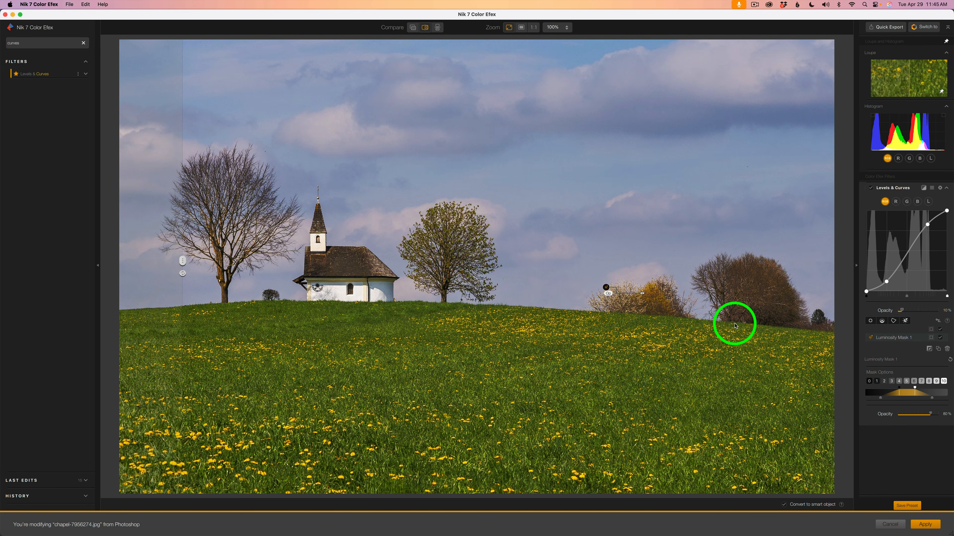
- Apply the Levels & Curves edit to the chapel photo and compare it in Photoshop with the filtered layer hidden and shown
{"action": "left_click", "coordinate": [926, 525]}
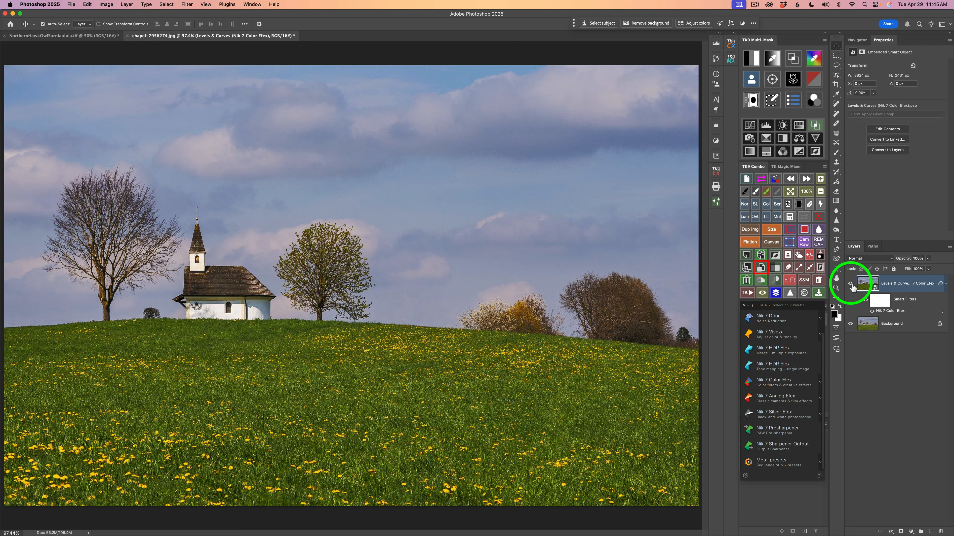
{"action": "left_click", "coordinate": [851, 285]}
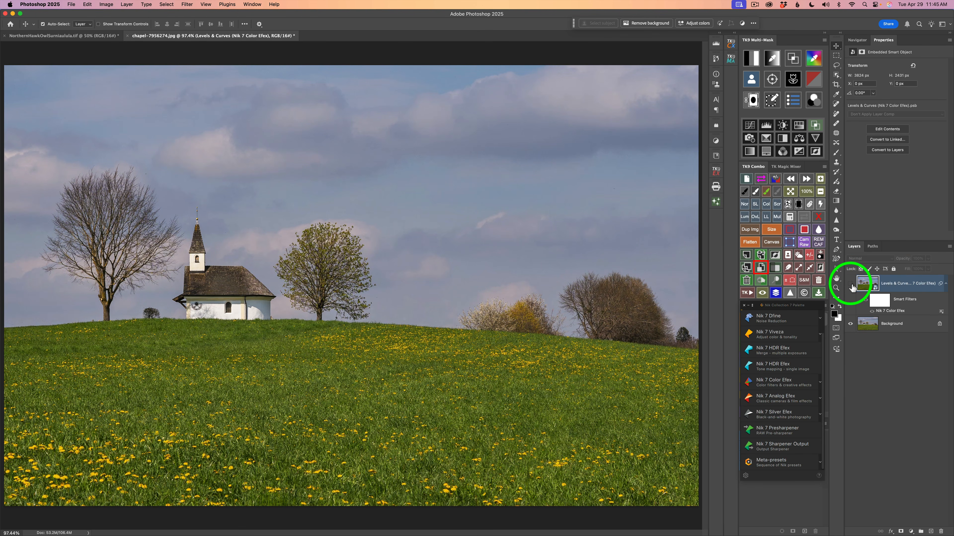
{"action": "left_click", "coordinate": [851, 284]}
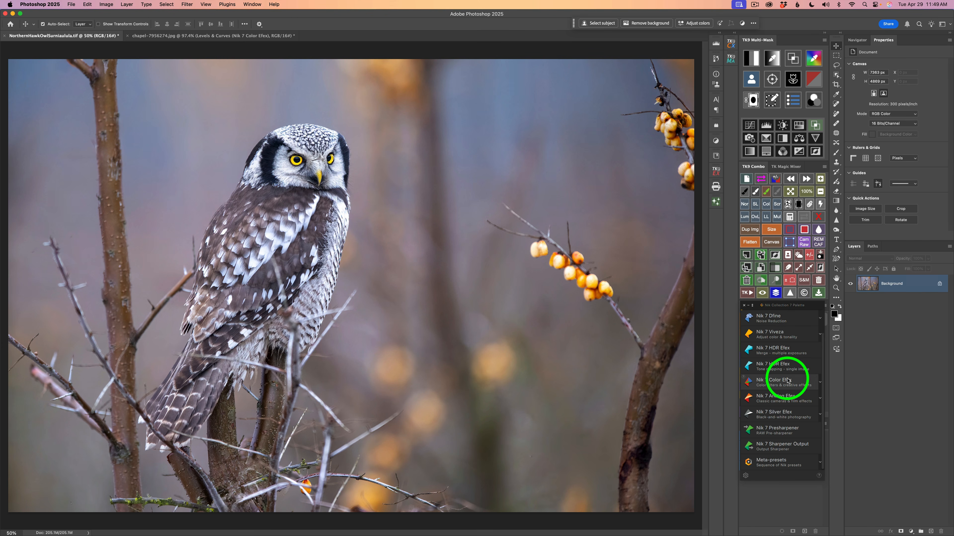
- Open the owl photo in Nik 7 Color Efex, search the filters for "curves" and add Levels & Curves
{"action": "left_click", "coordinate": [777, 383]}
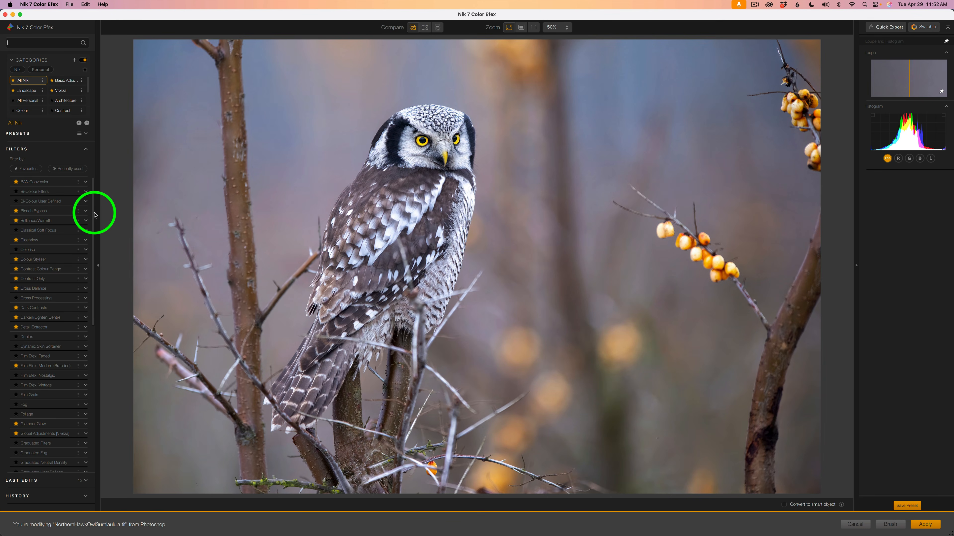
{"action": "left_click_drag", "start_coordinate": [94, 215], "coordinate": [92, 184]}
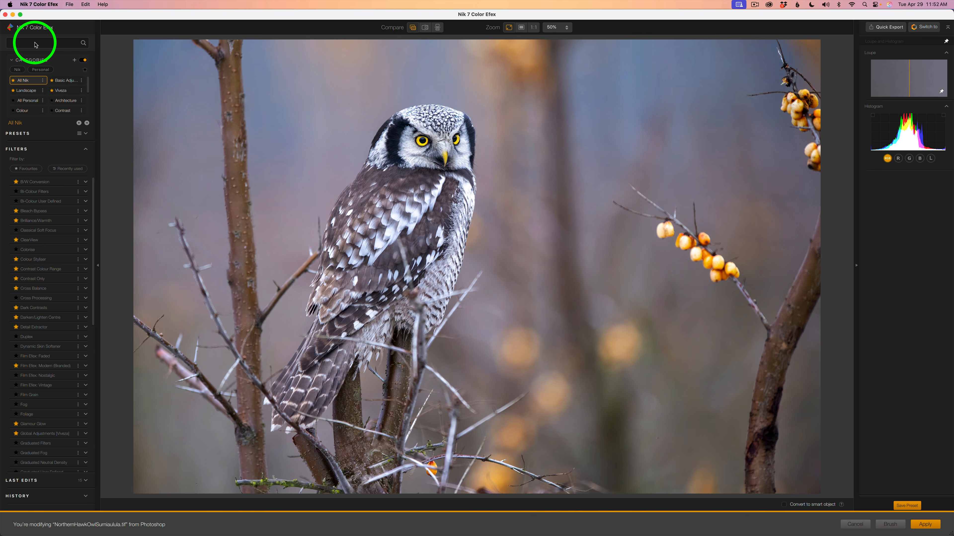
{"action": "type", "text": "curves"}
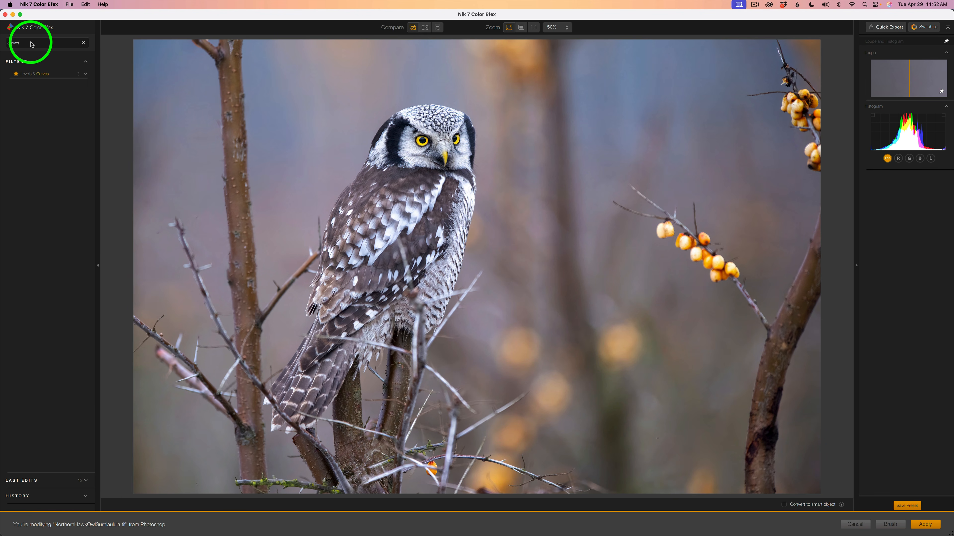
{"action": "left_click", "coordinate": [70, 74]}
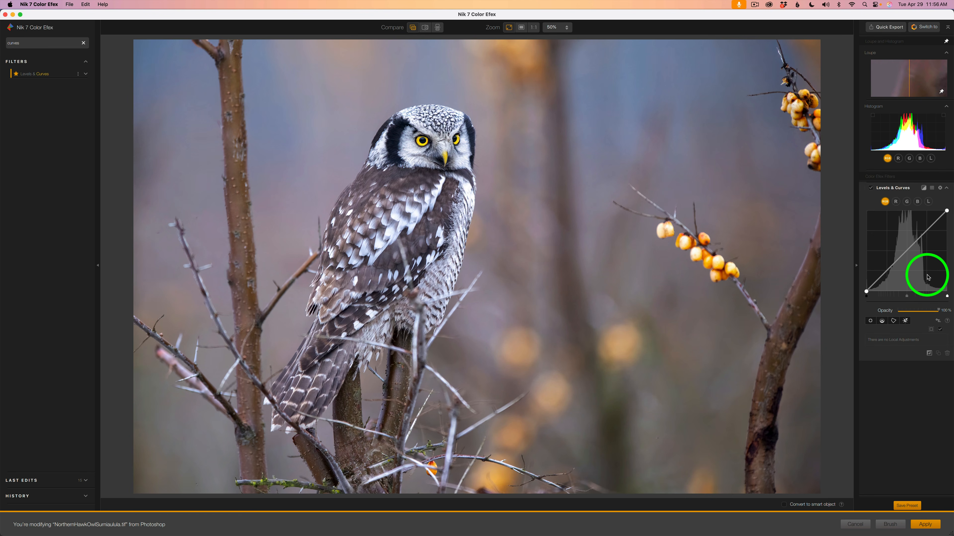
- Place a luminosity mask on the blurred background beside the owl and target tonal zone 5
{"action": "left_click", "coordinate": [905, 321]}
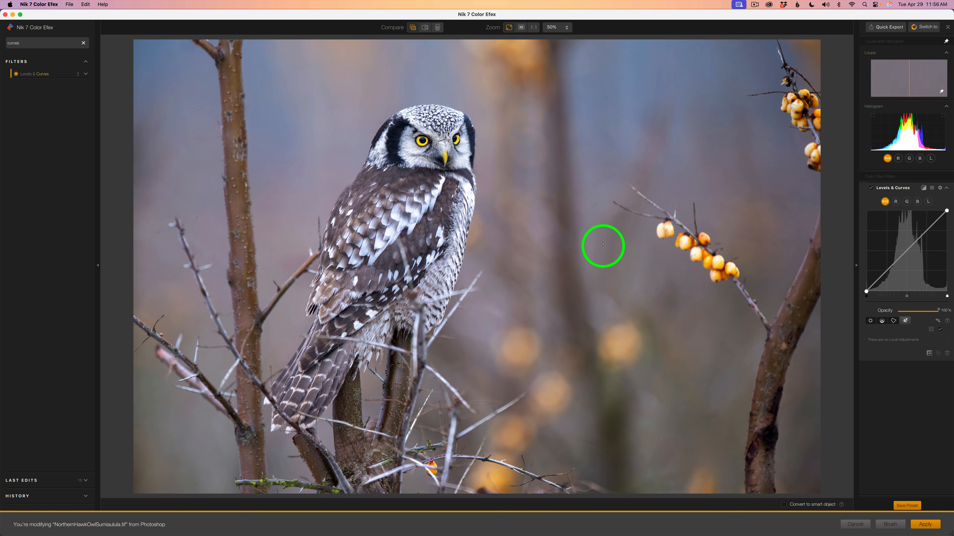
{"action": "left_click", "coordinate": [541, 224]}
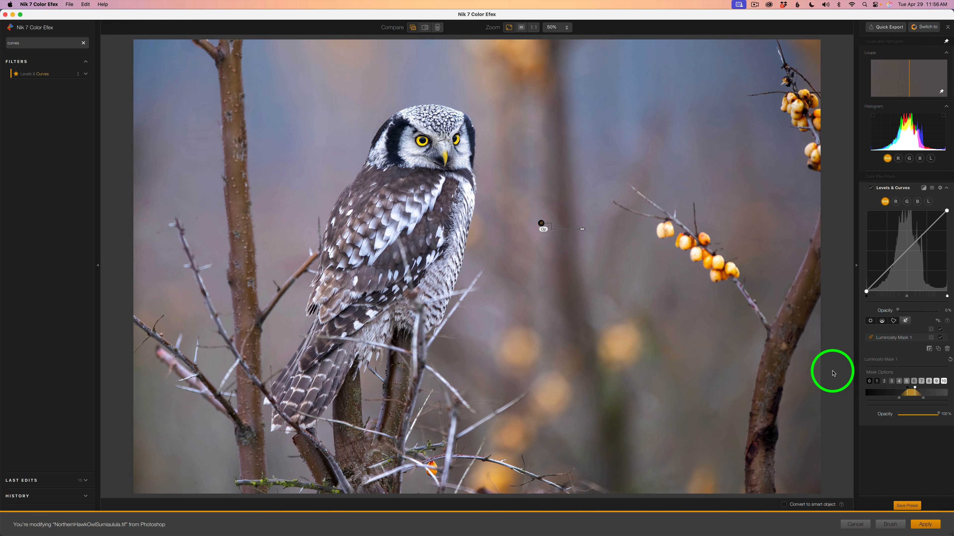
{"action": "left_click", "coordinate": [907, 381]}
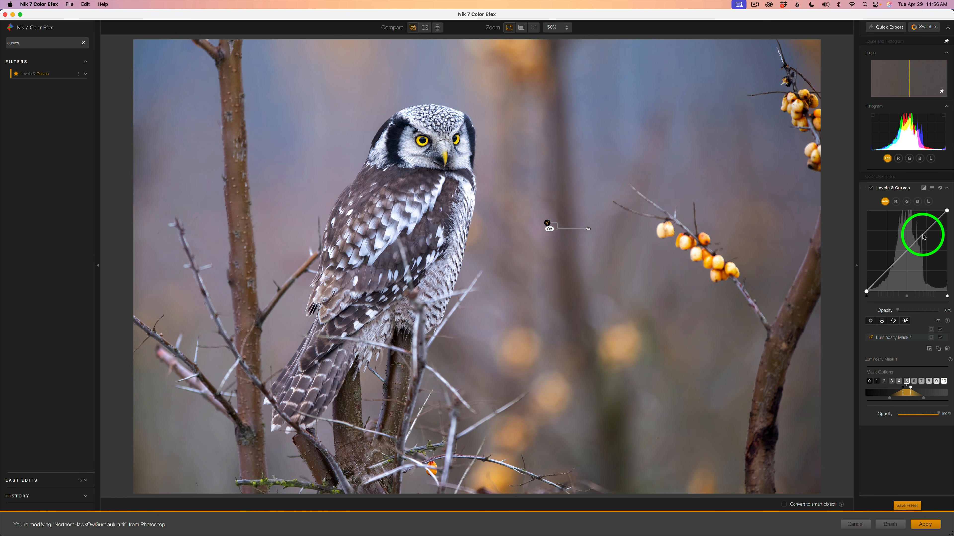
- Shape a contrast S-curve by raising the highlights and lowering the shadows, and compare the owl photo with the filter off and on
{"action": "left_click_drag", "start_coordinate": [927, 233], "coordinate": [926, 226]}
{"action": "left_click_drag", "start_coordinate": [885, 269], "coordinate": [886, 279]}
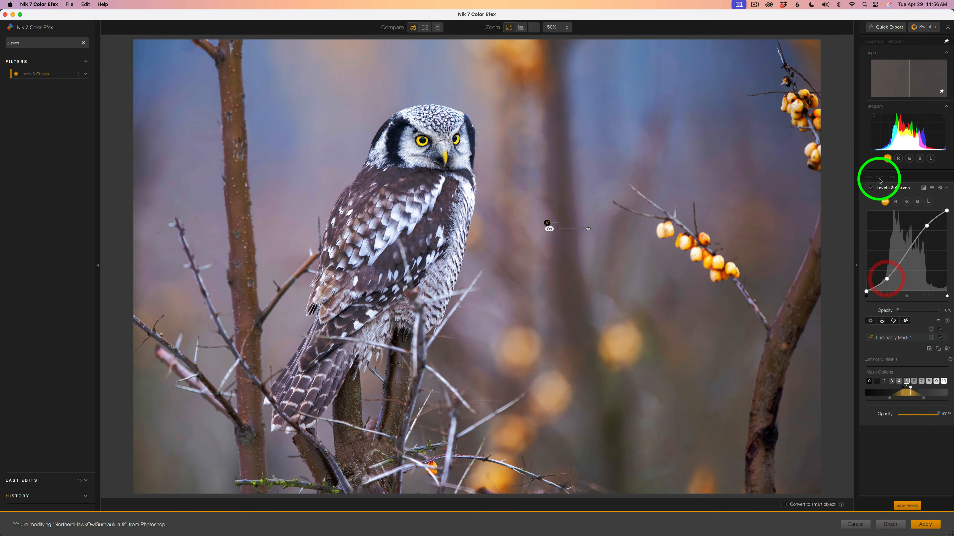
{"action": "left_click", "coordinate": [871, 188]}
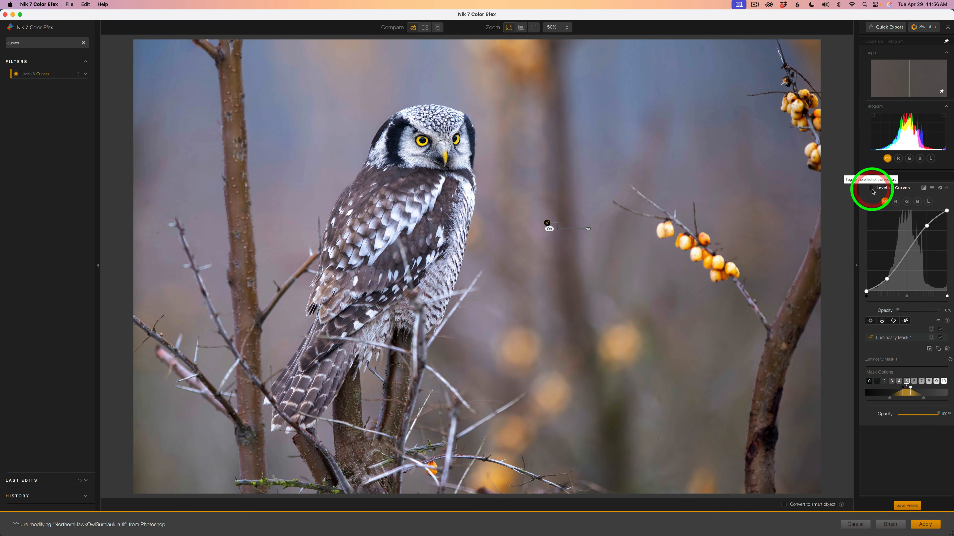
{"action": "left_click", "coordinate": [871, 189]}
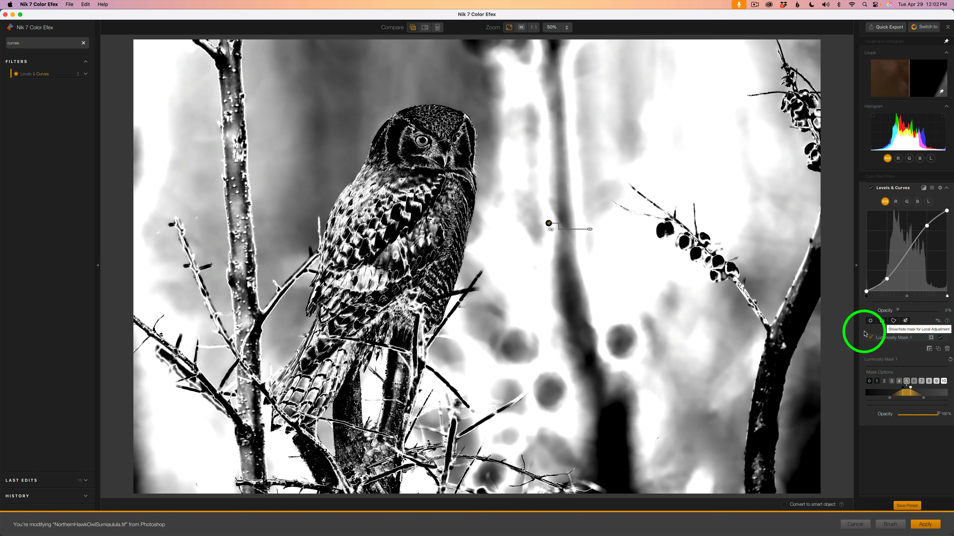
- Hide the luminosity mask's black-and-white preview and examine the owl photo with Levels & Curves off and on
{"action": "left_click", "coordinate": [930, 337]}
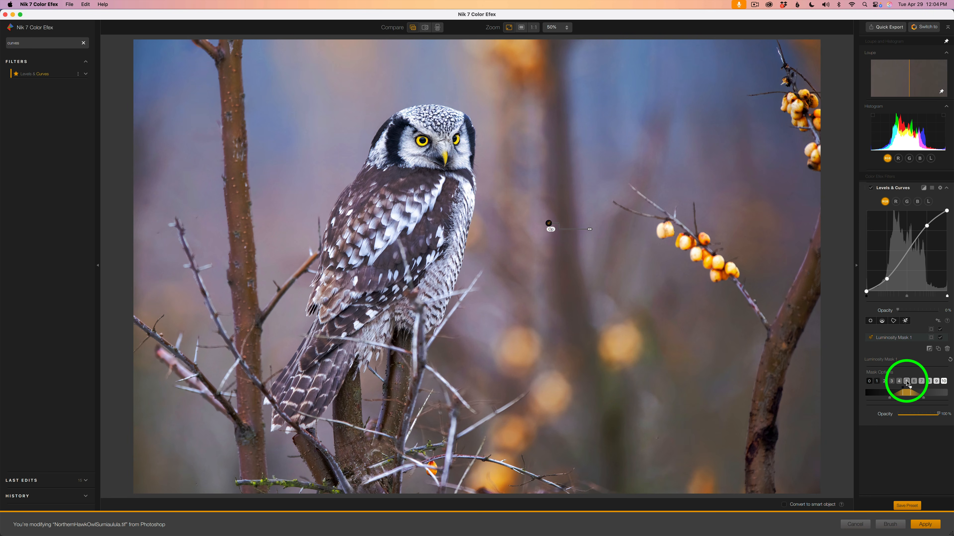
{"action": "left_click", "coordinate": [871, 188]}
{"action": "left_click", "coordinate": [871, 188]}
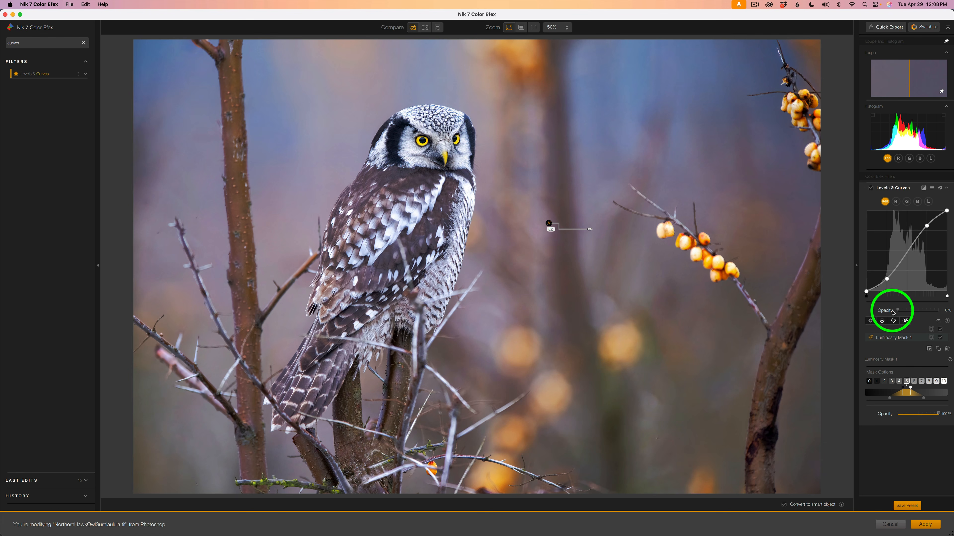
- Try the overall Levels & Curves opacity at 100% and 10%, return it to 0%, and compare the filter off and on
{"action": "left_click_drag", "start_coordinate": [898, 311], "coordinate": [952, 313]}
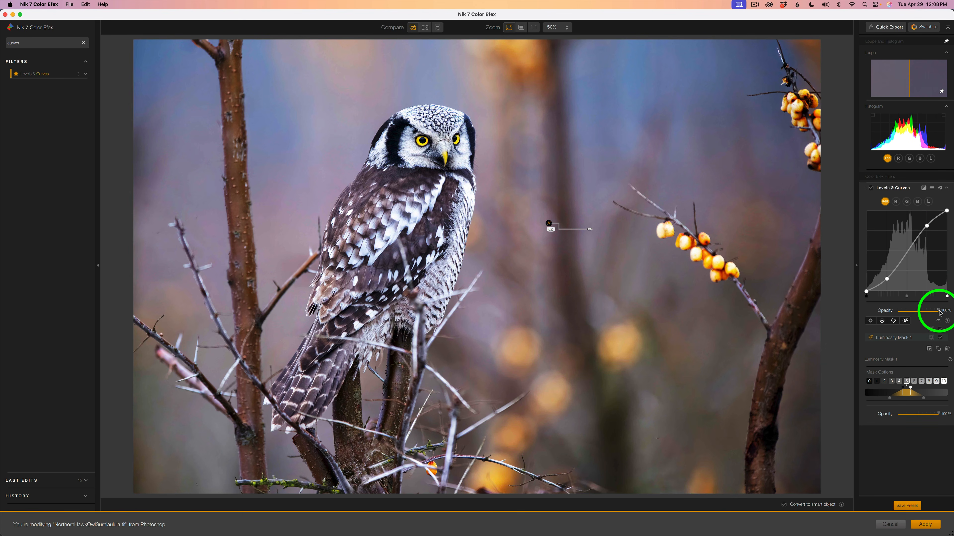
{"action": "mouse_move", "coordinate": [922, 311]}
{"action": "left_mouse_down"}
{"action": "mouse_move", "coordinate": [887, 314]}
{"action": "mouse_move", "coordinate": [904, 312]}
{"action": "left_mouse_up"}
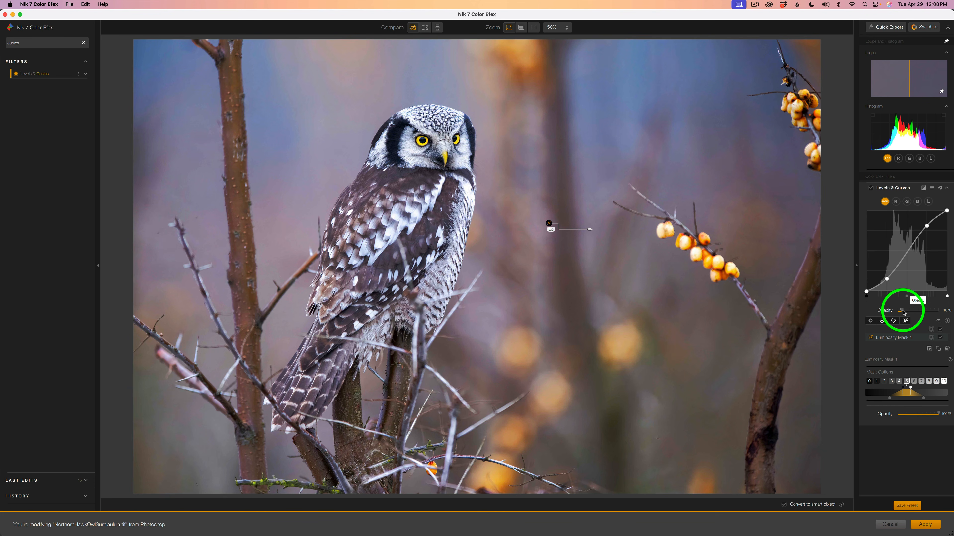
{"action": "left_click_drag", "start_coordinate": [904, 312], "coordinate": [886, 311]}
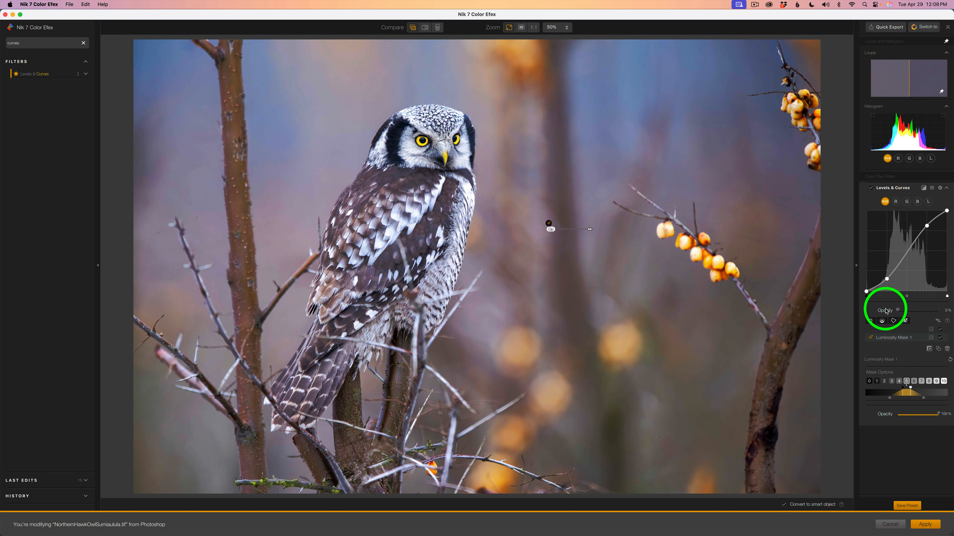
{"action": "left_click", "coordinate": [871, 190]}
{"action": "left_click", "coordinate": [871, 190]}
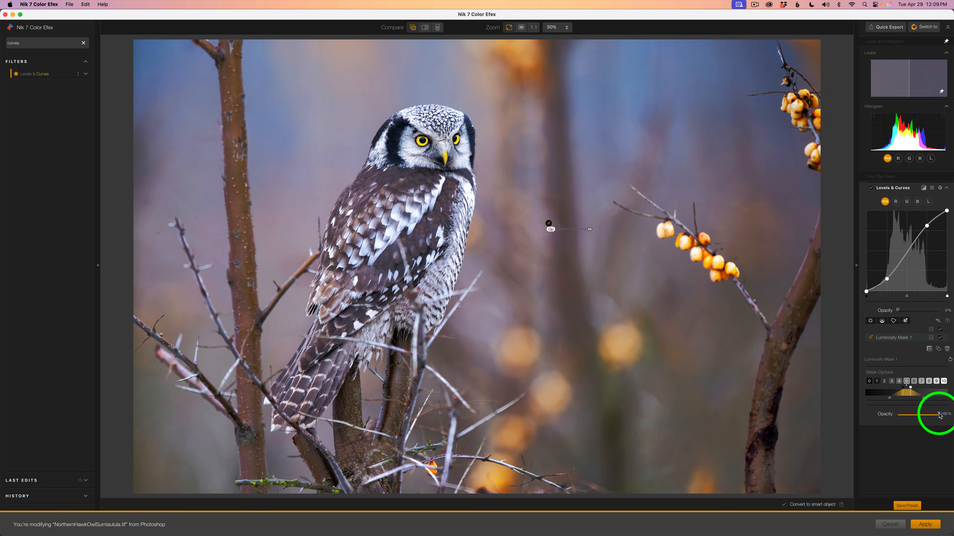
- Reduce the luminosity mask's opacity to 73% and compare the owl photo with the filter off and on
{"action": "left_click_drag", "start_coordinate": [939, 415], "coordinate": [928, 414]}
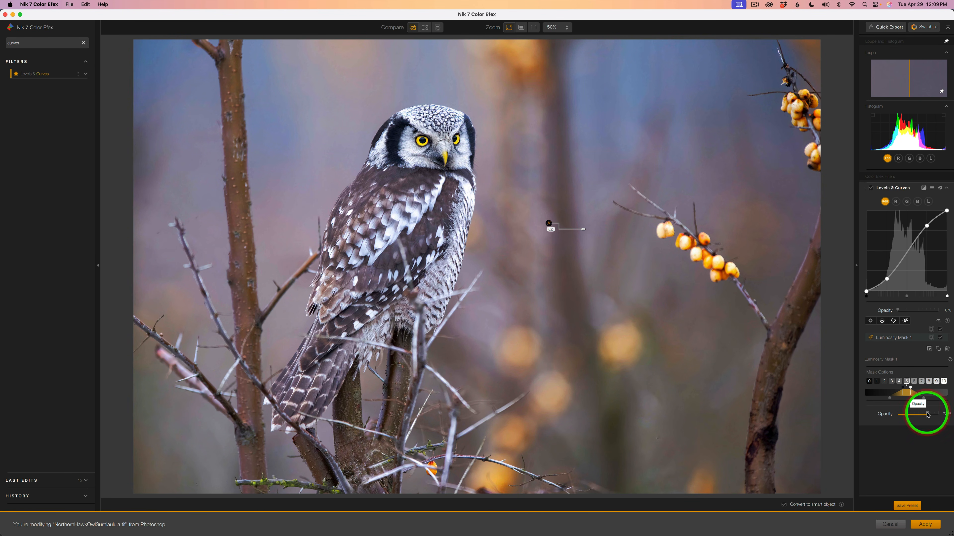
{"action": "left_click", "coordinate": [871, 188]}
{"action": "left_click", "coordinate": [871, 188]}
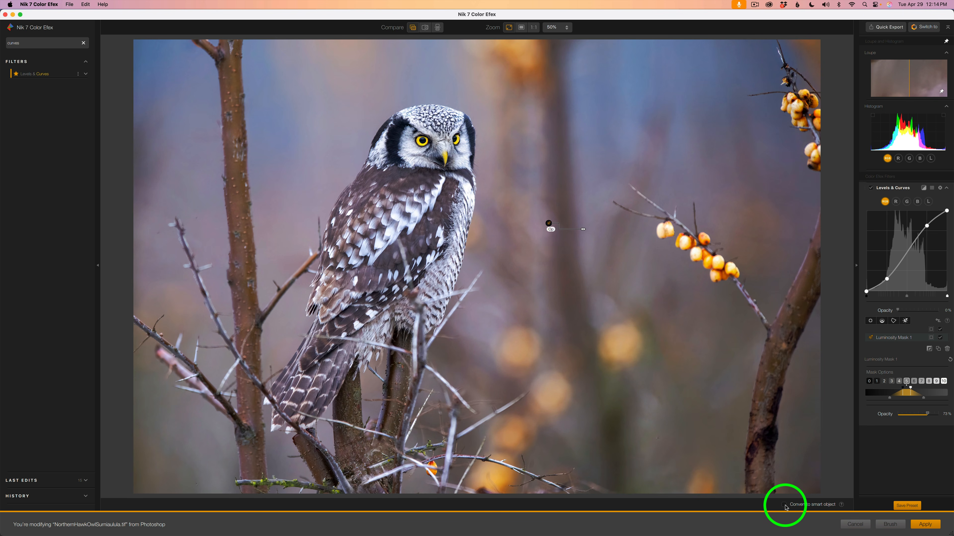
- Apply the edit as a smart object and compare the owl photo in Photoshop with the filtered layer hidden and shown
{"action": "left_click", "coordinate": [785, 505]}
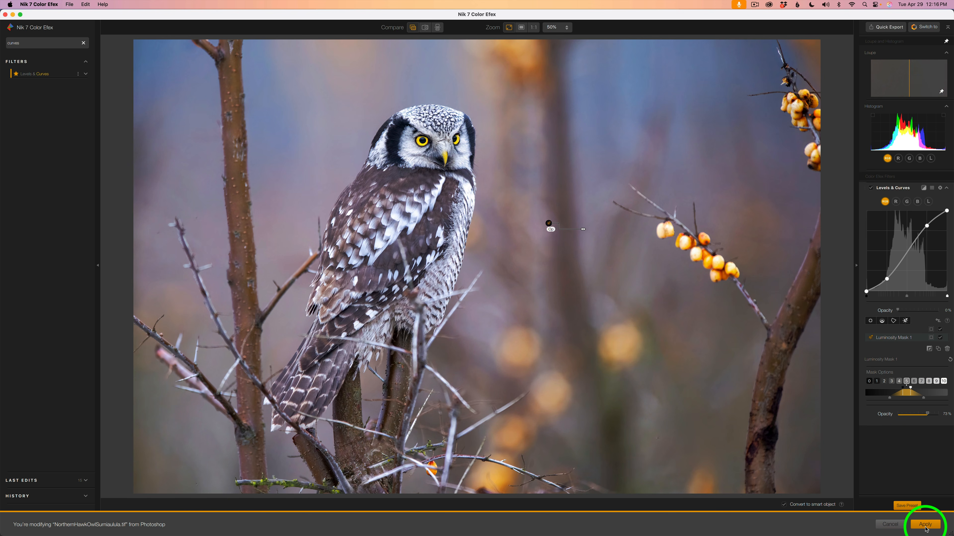
{"action": "left_click", "coordinate": [924, 525]}
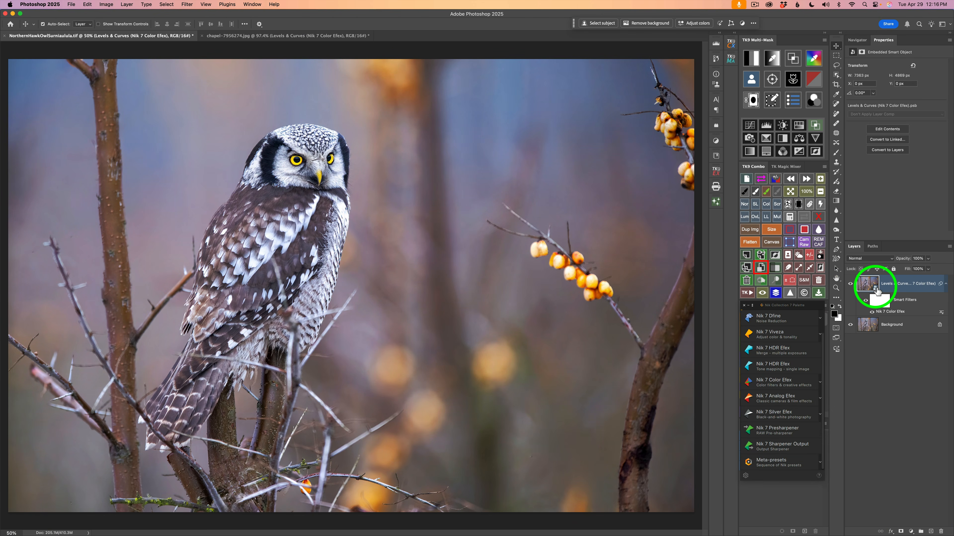
{"action": "left_click", "coordinate": [850, 284]}
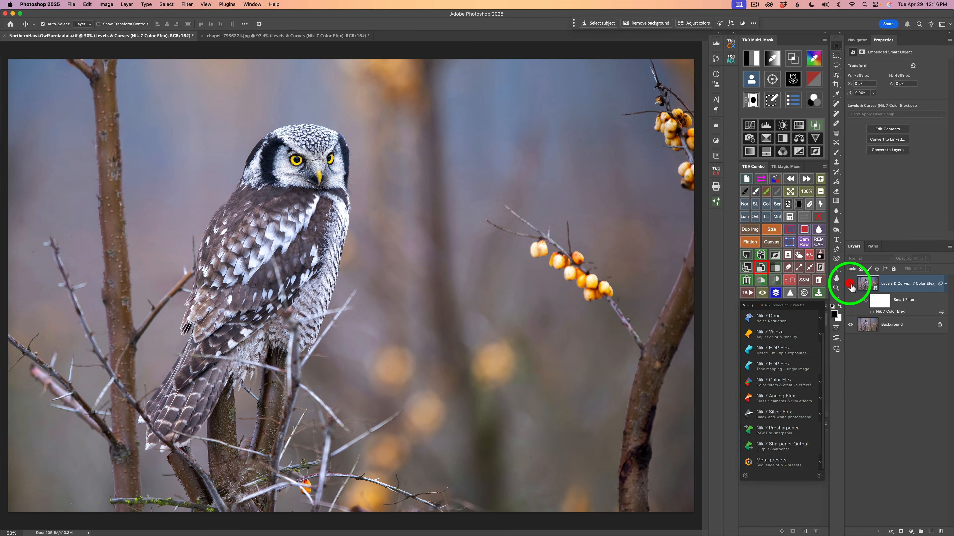
{"action": "left_click", "coordinate": [850, 284]}
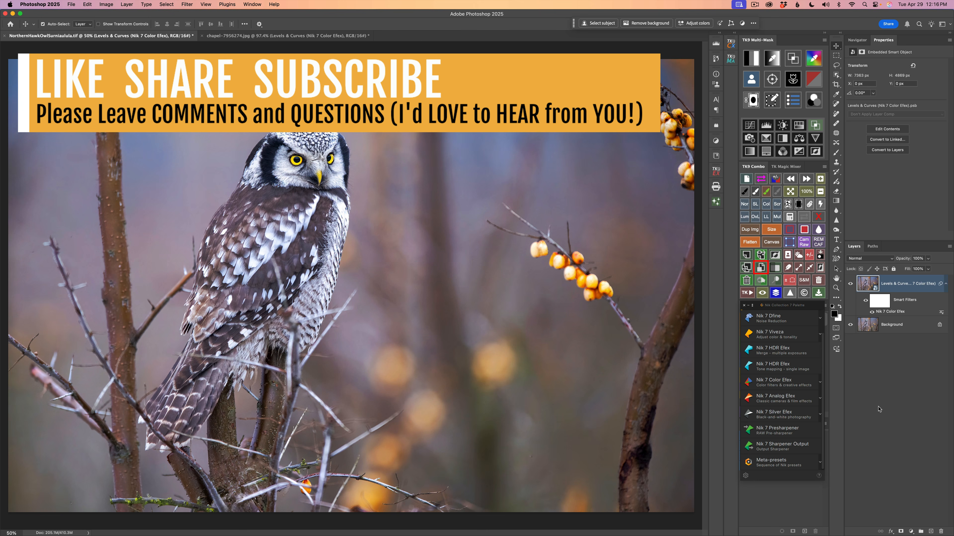
- Review the finished chapel and owl photos by switching between the two open documents
{"action": "left_click", "coordinate": [305, 38]}
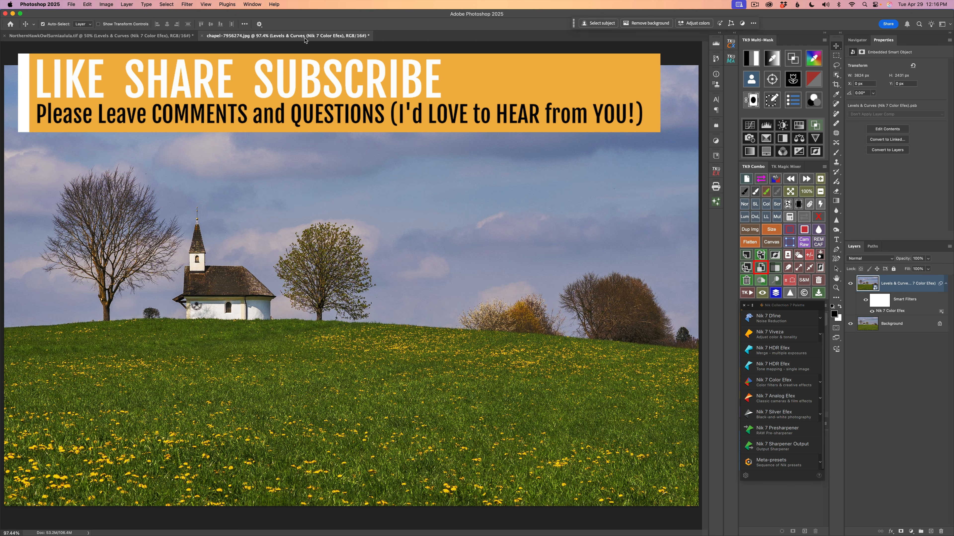
{"action": "left_click", "coordinate": [182, 36]}
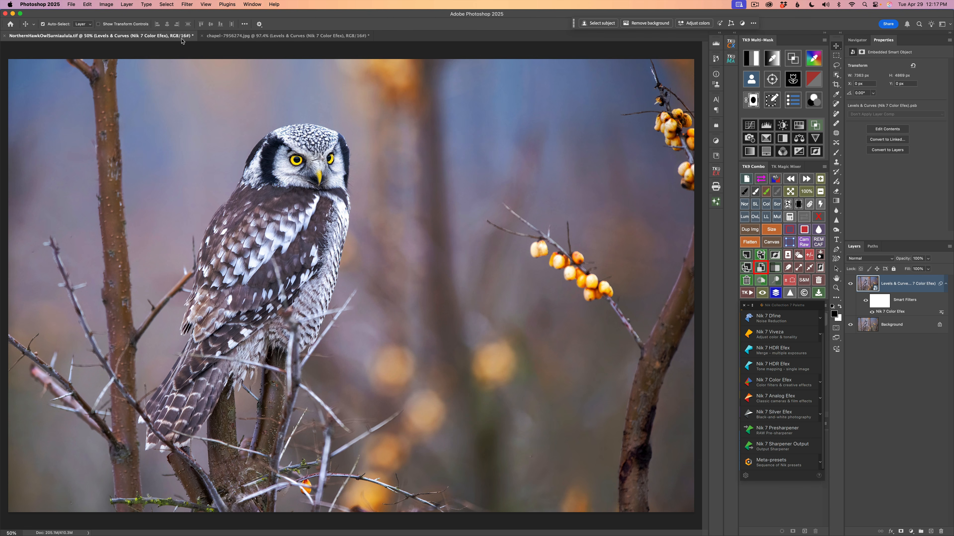
{"action": "left_click", "coordinate": [222, 36]}
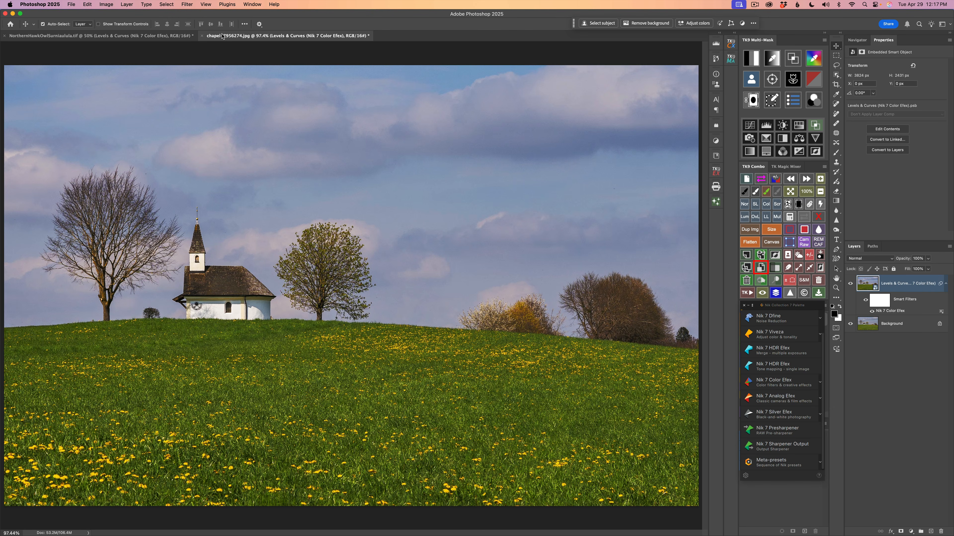